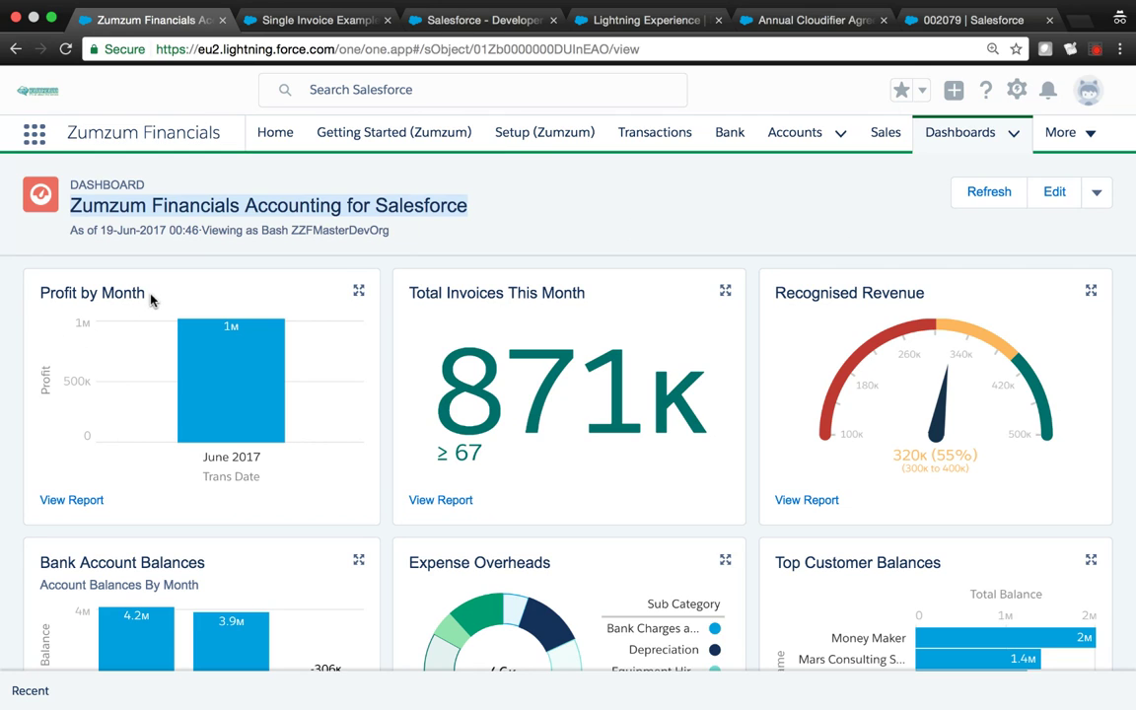
Review the accounting dashboard's charts for profit, invoices, recognised revenue, bank balances, expense overheads, and customer and supplier balances.
drag(149, 298, 37, 297)
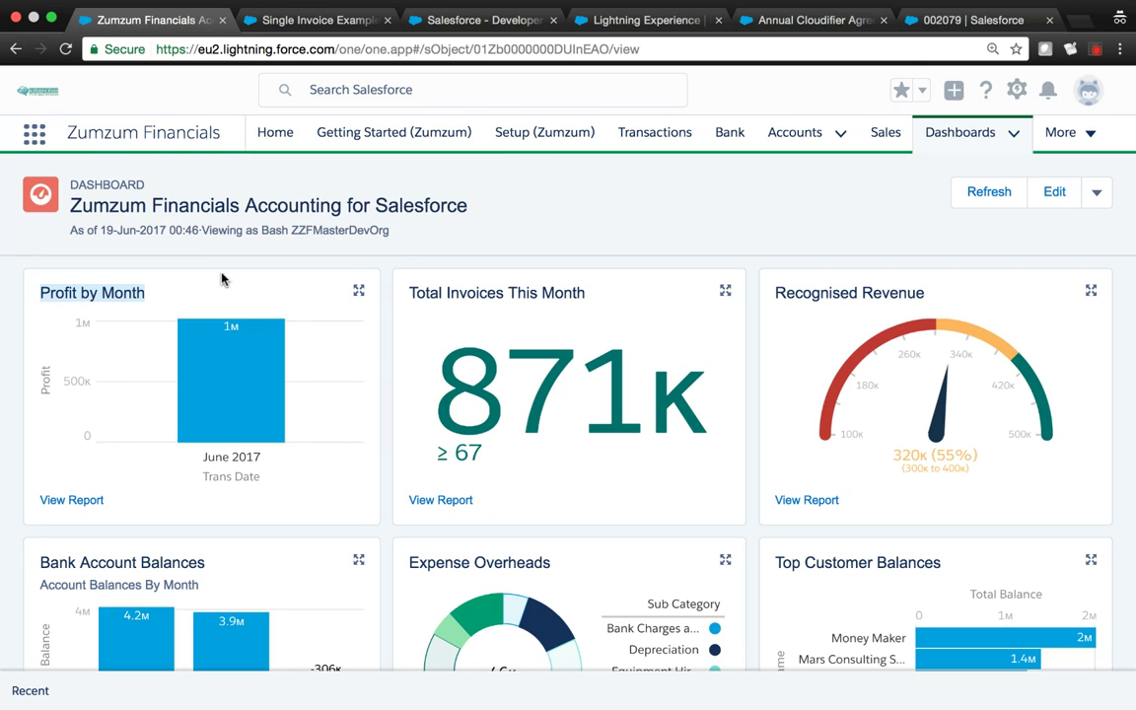
click(411, 296)
drag(565, 288, 608, 297)
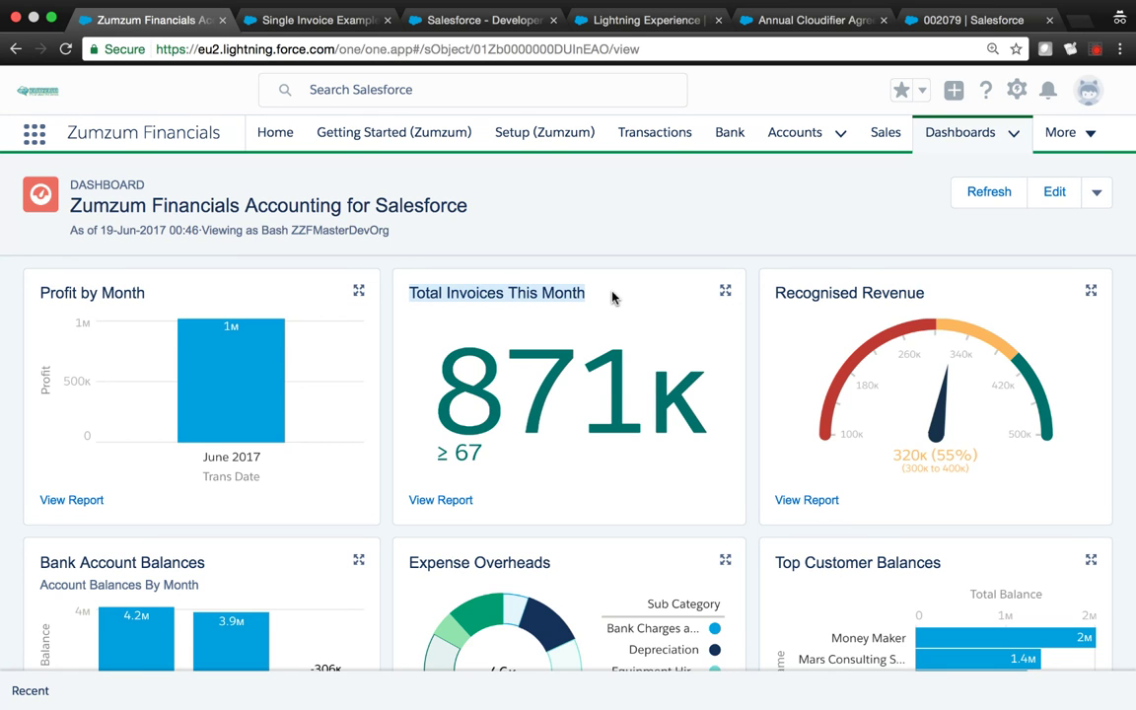
scroll(612, 296, down, 1)
scroll(612, 296, down, 1)
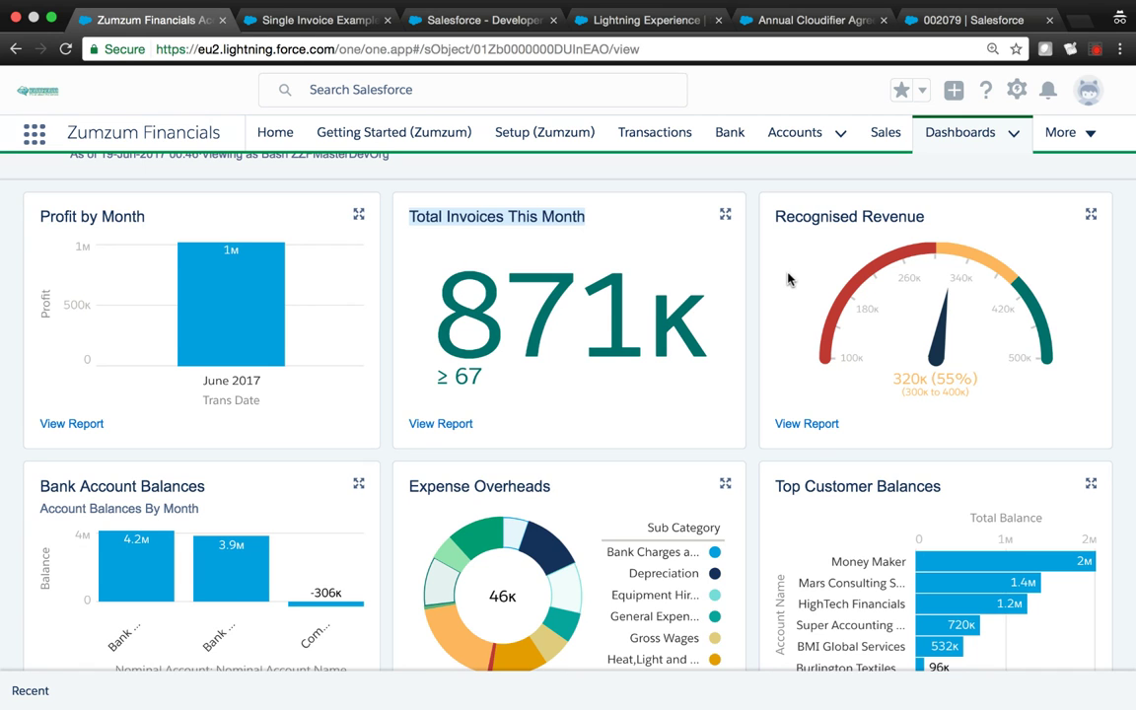
scroll(787, 280, down, 2)
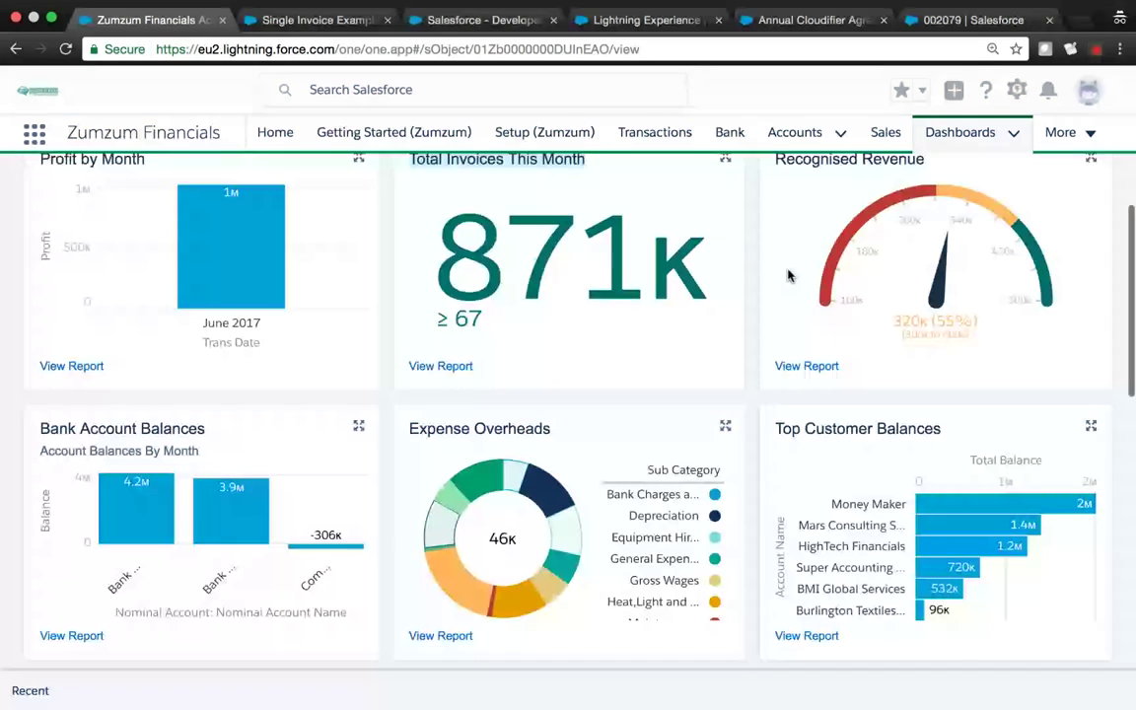
scroll(789, 279, down, 2)
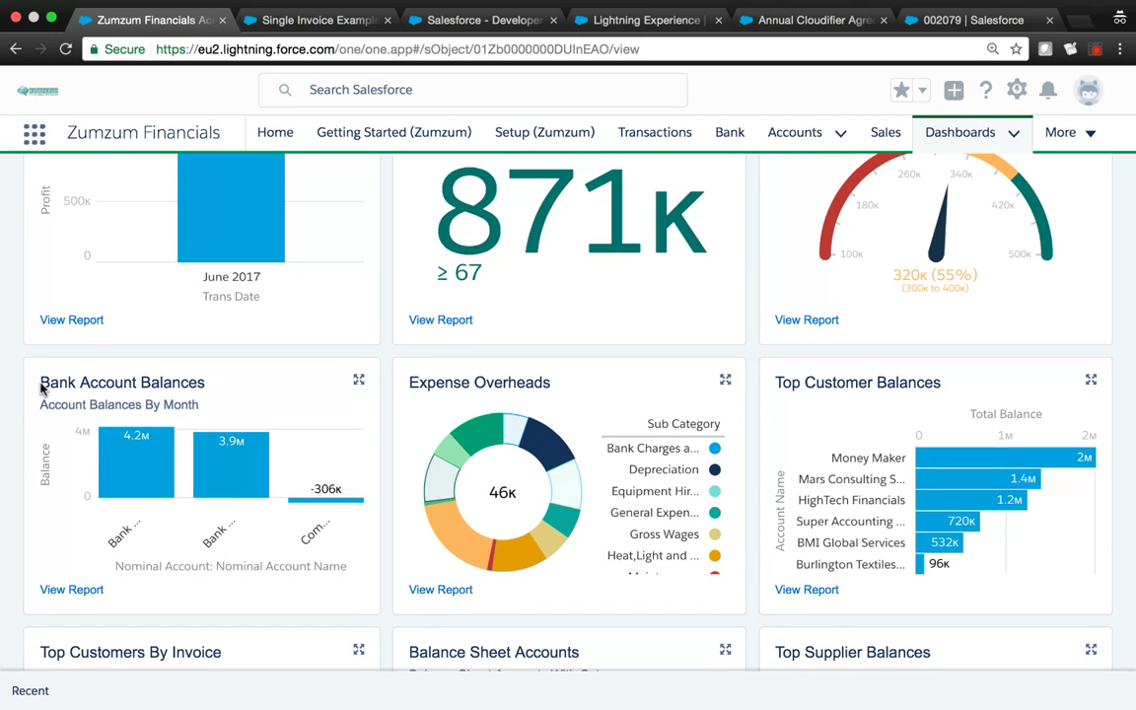
drag(42, 390, 234, 389)
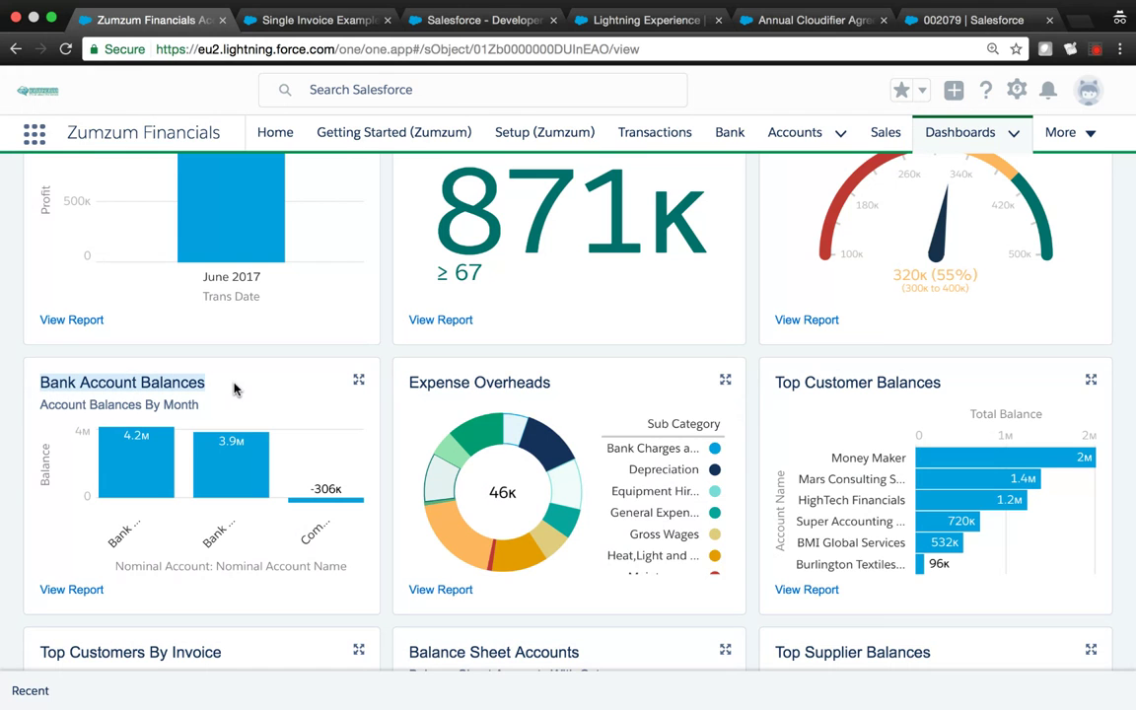
scroll(391, 426, down, 2)
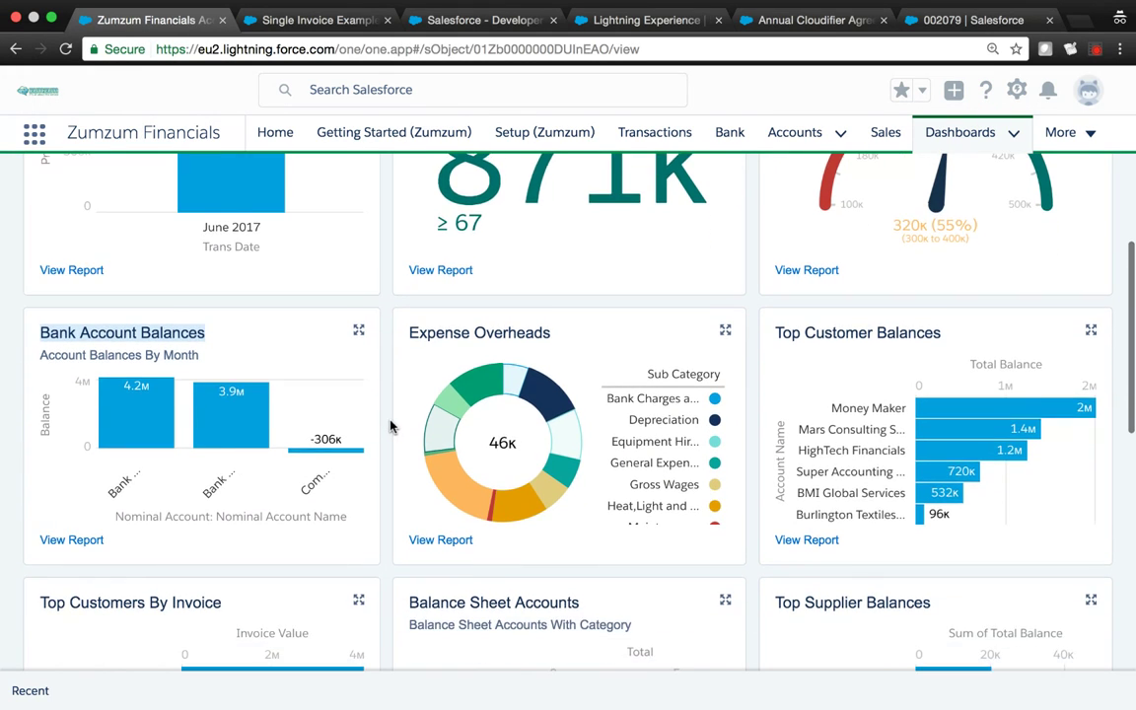
scroll(391, 426, down, 5)
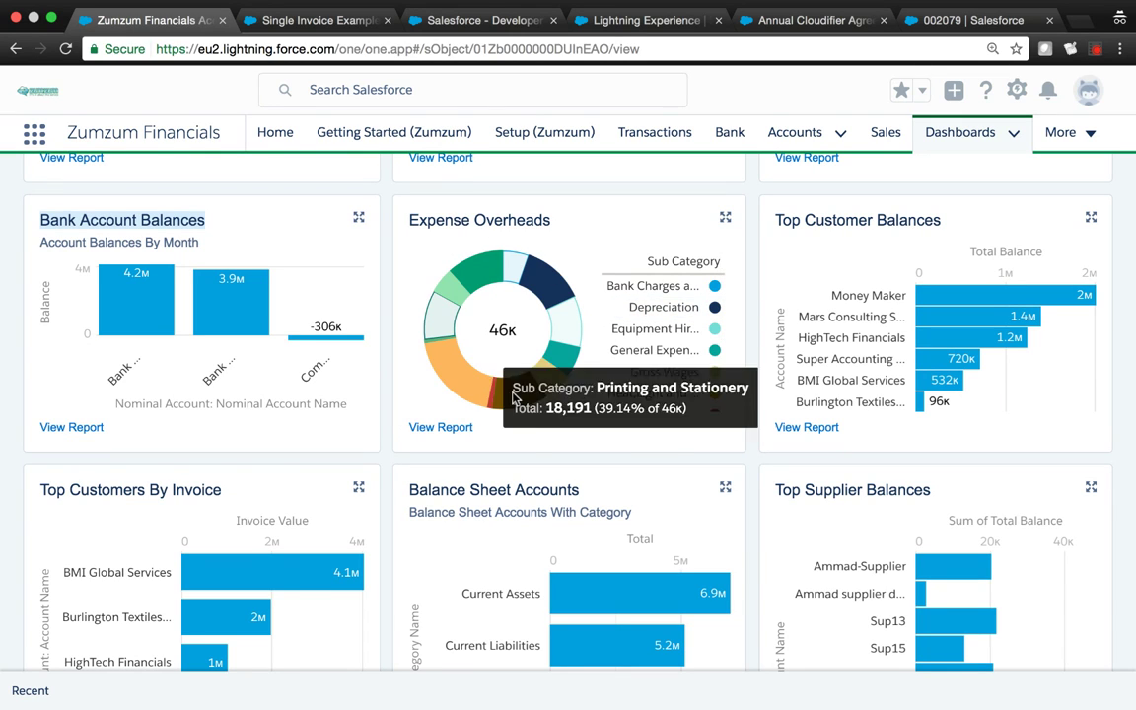
drag(555, 223, 414, 230)
scroll(414, 230, down, 2)
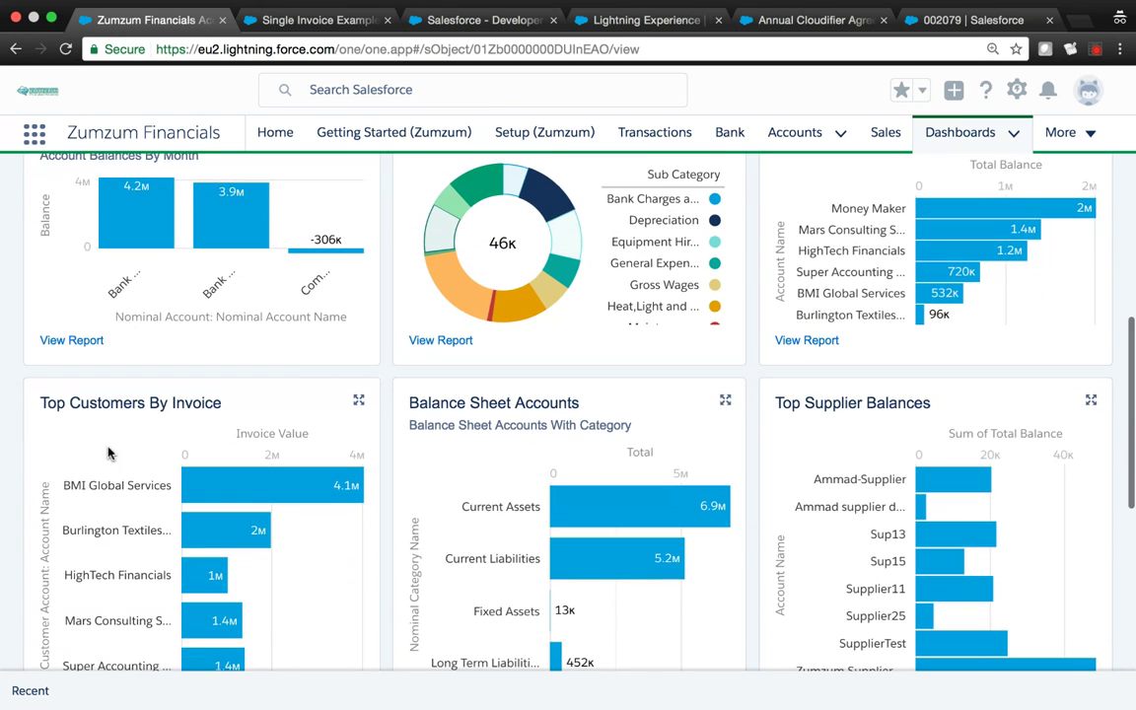
drag(35, 401, 219, 405)
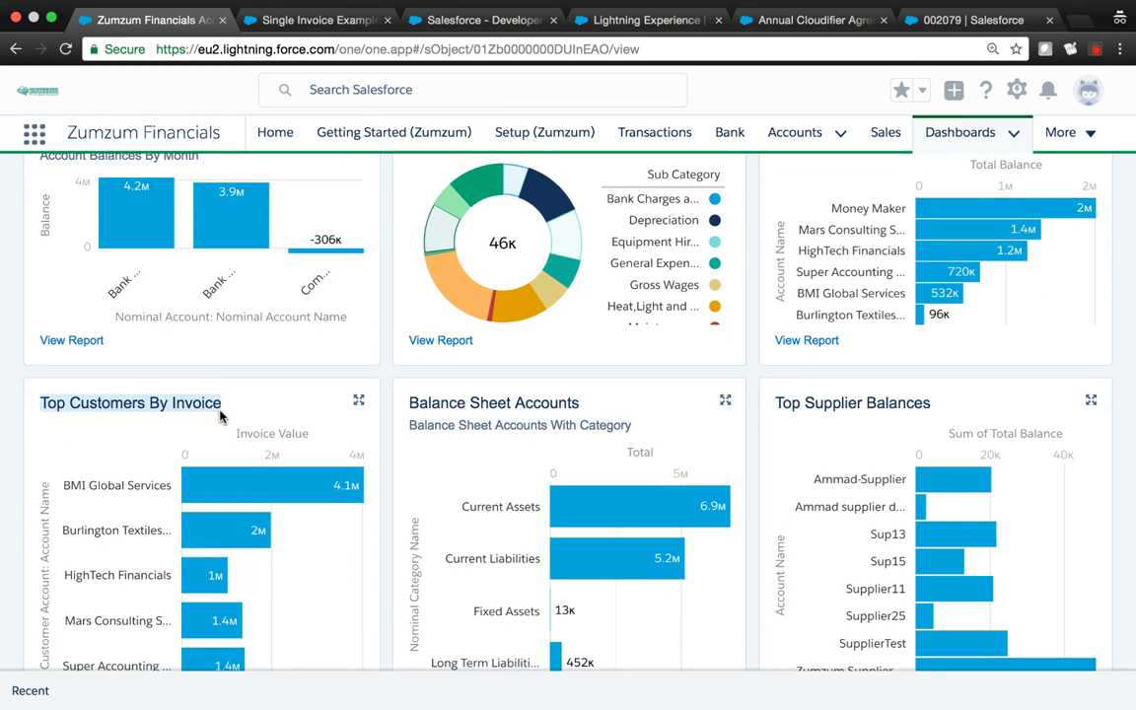
drag(772, 406, 932, 400)
scroll(819, 456, down, 2)
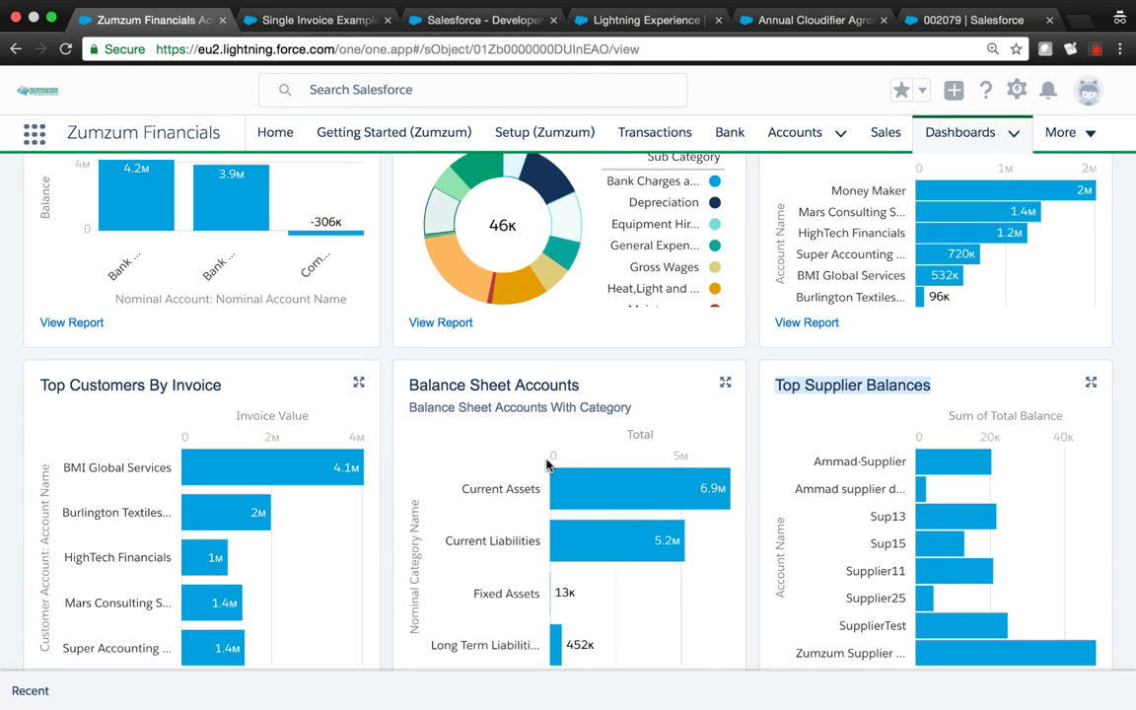
scroll(548, 463, up, 5)
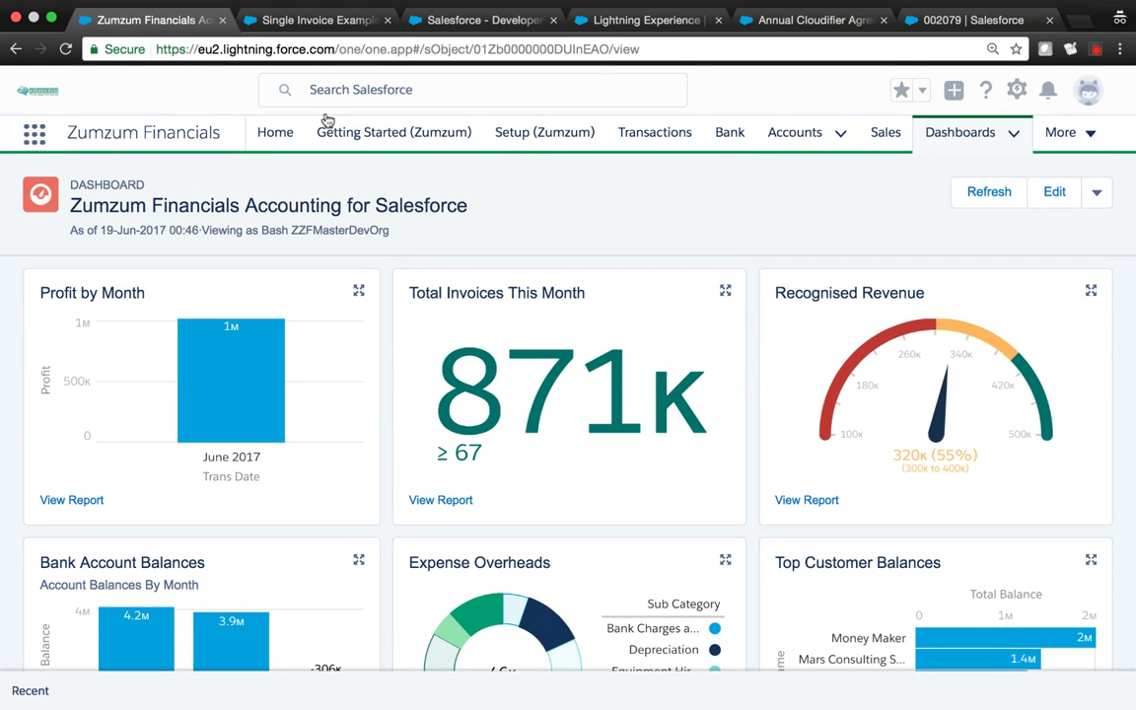
Create and save a sales invoice from the Single Invoice Example opportunity, and post it.
click(281, 20)
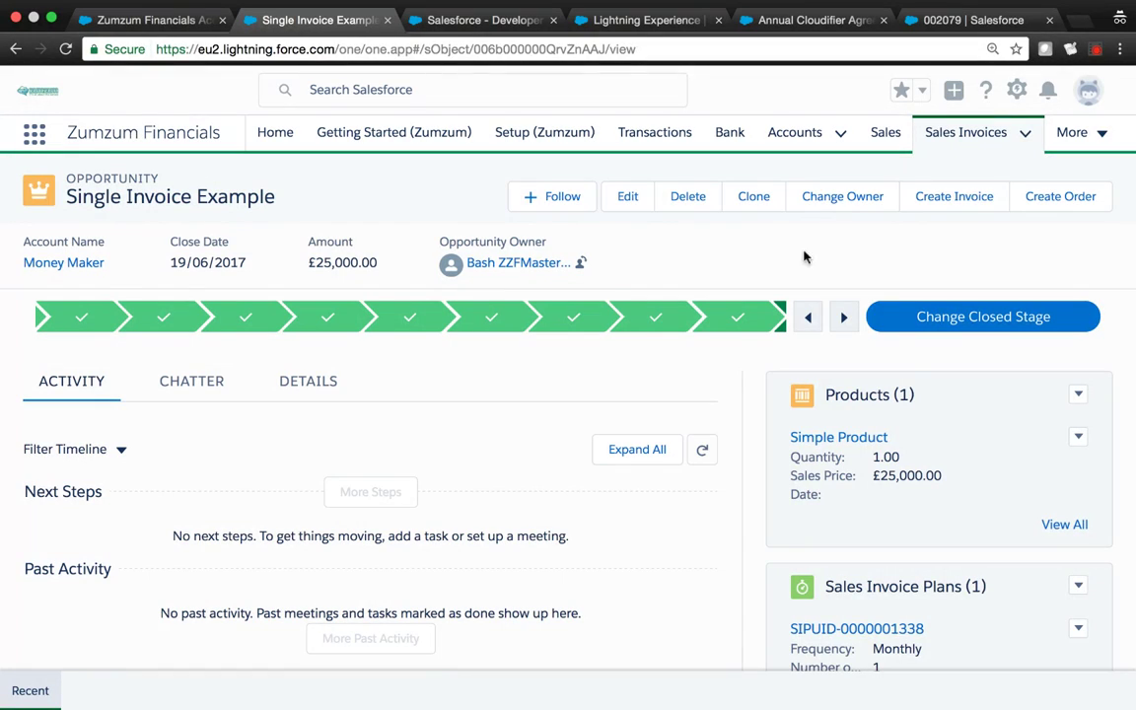
click(948, 198)
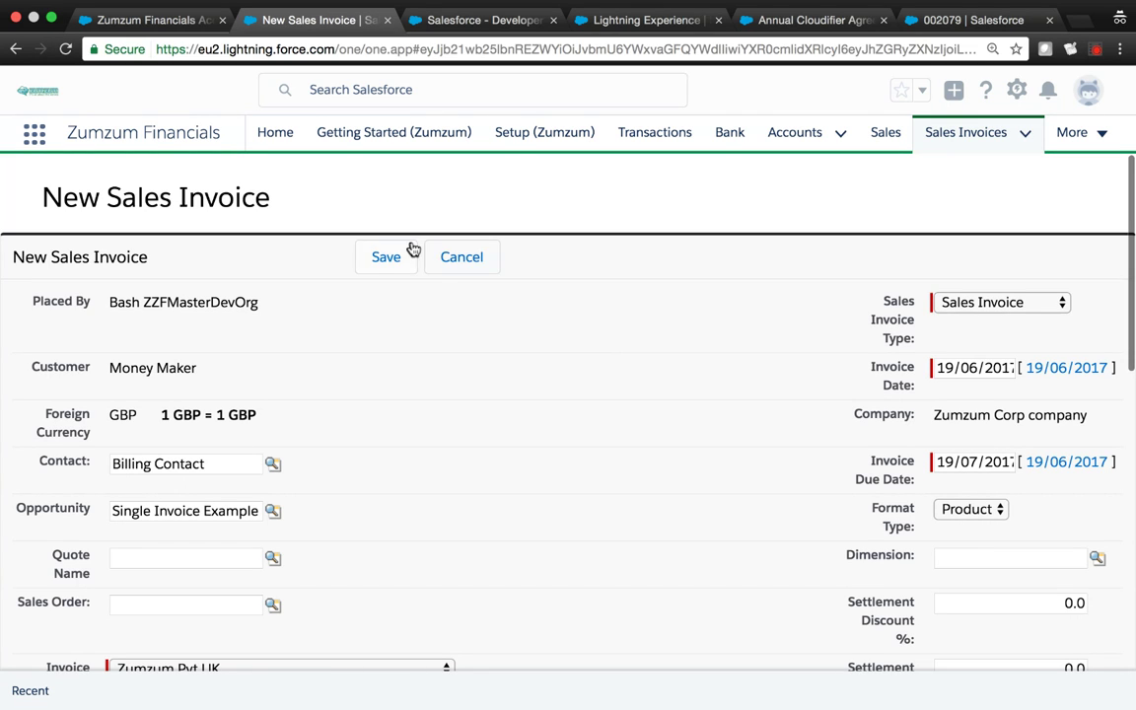
click(383, 257)
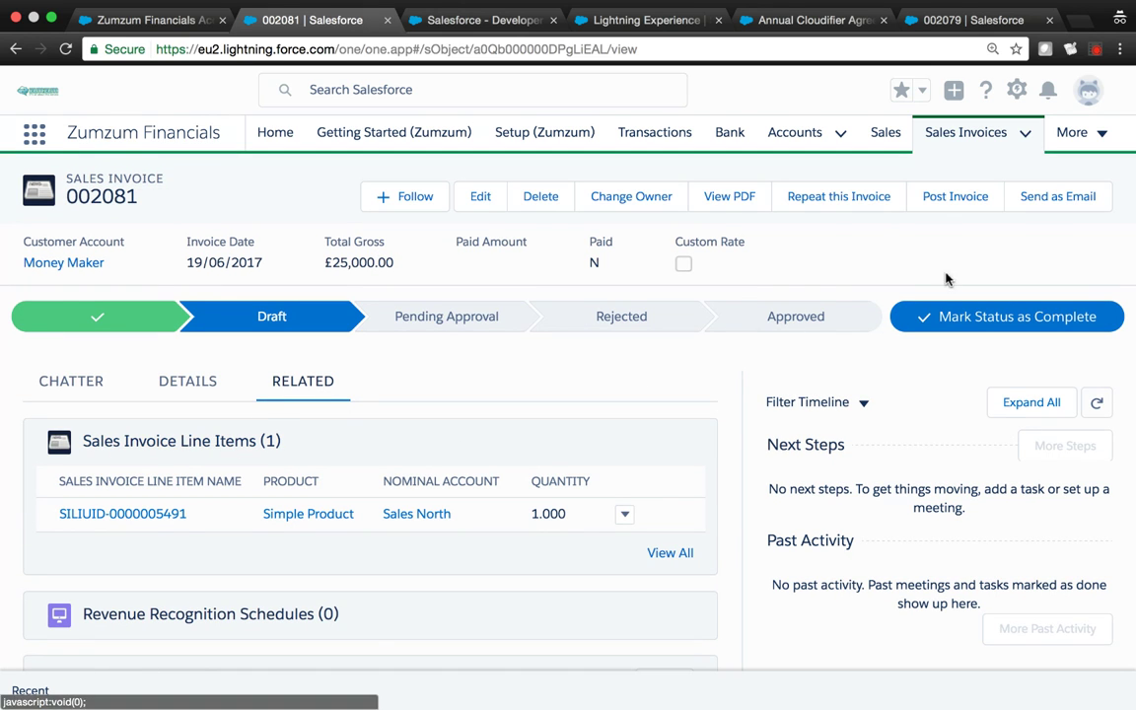
click(966, 196)
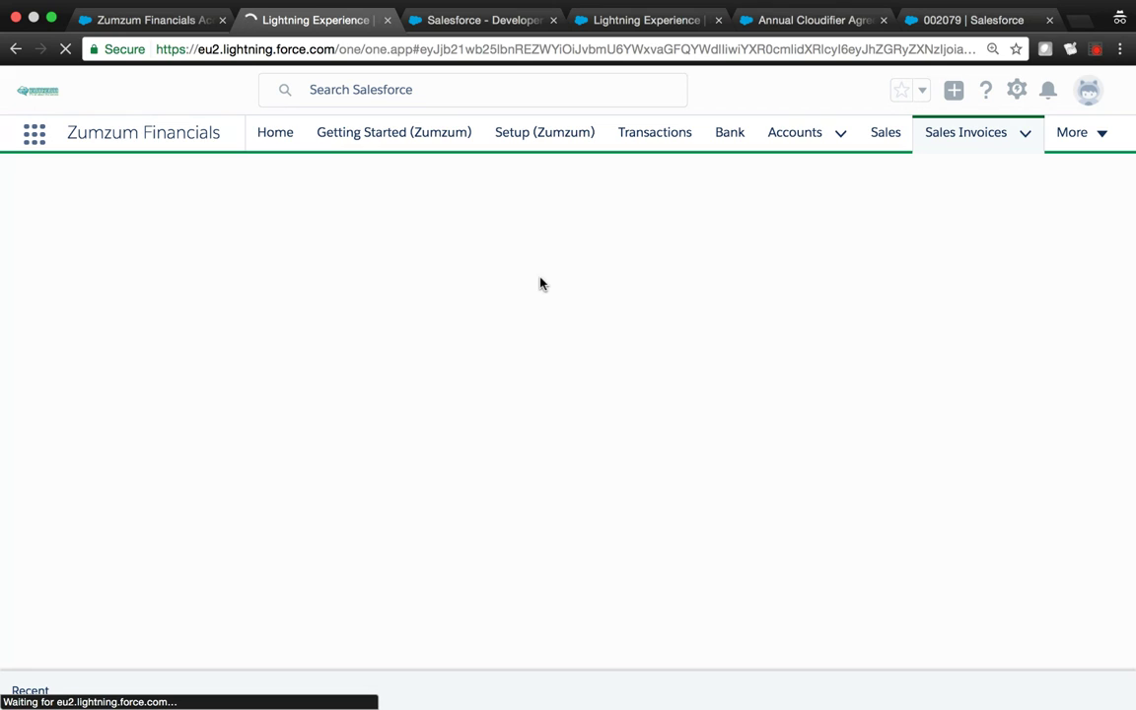
click(256, 217)
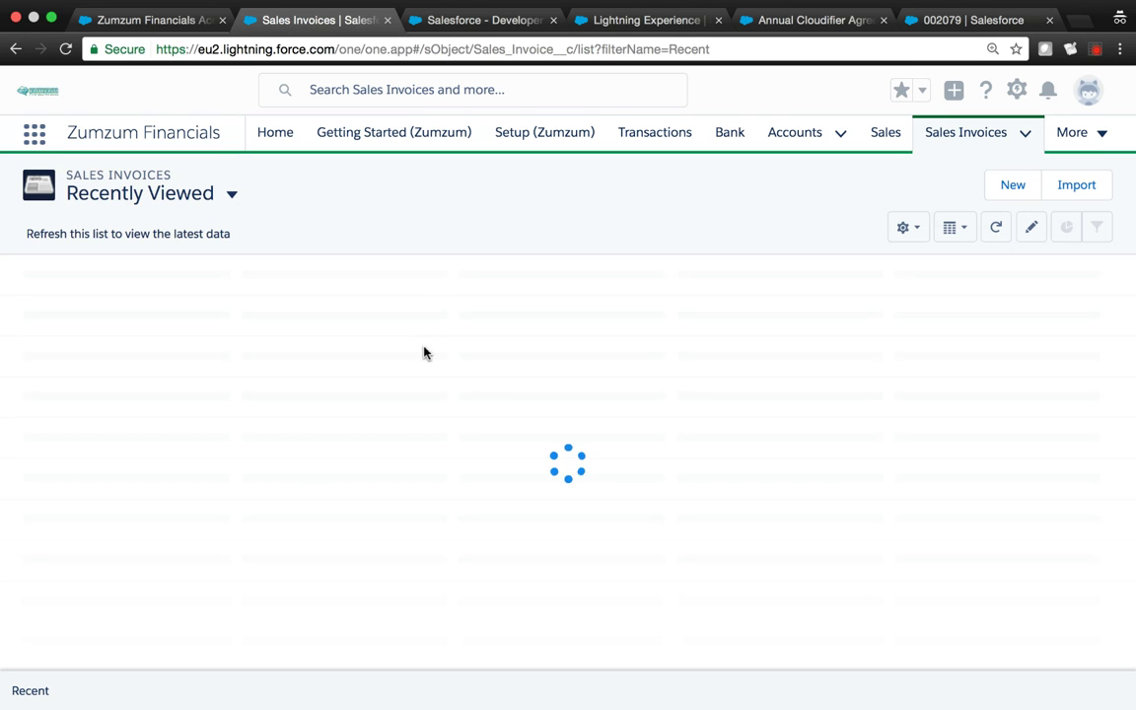
Rerun the Profit And Loss Report for 01/06/2017 to 19/06/2017, check product sales and gross profit, and close the report.
click(466, 21)
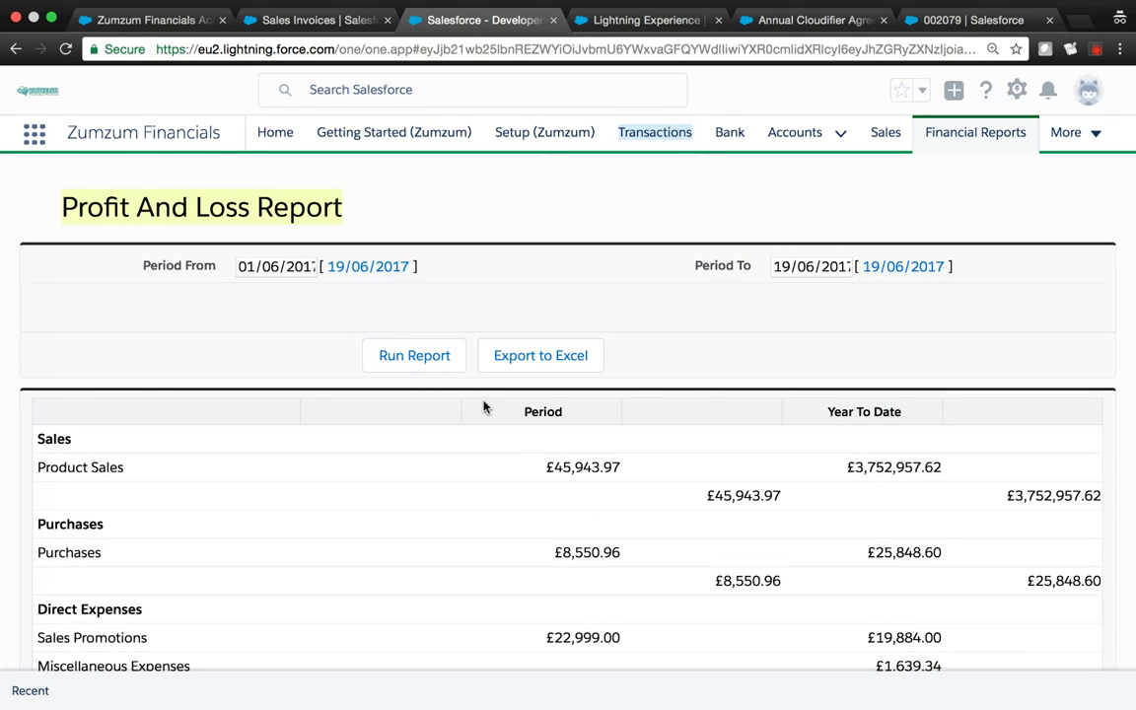
click(415, 357)
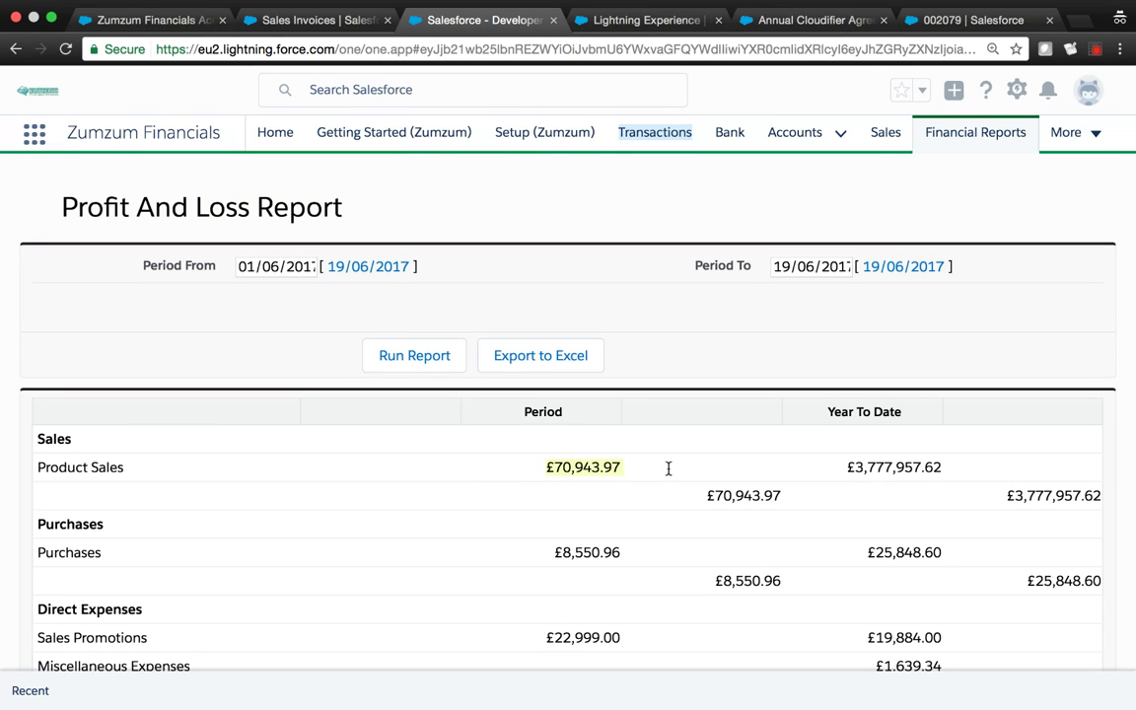
scroll(673, 472, down, 3)
drag(693, 501, 823, 492)
scroll(501, 485, down, 1)
scroll(489, 467, up, 5)
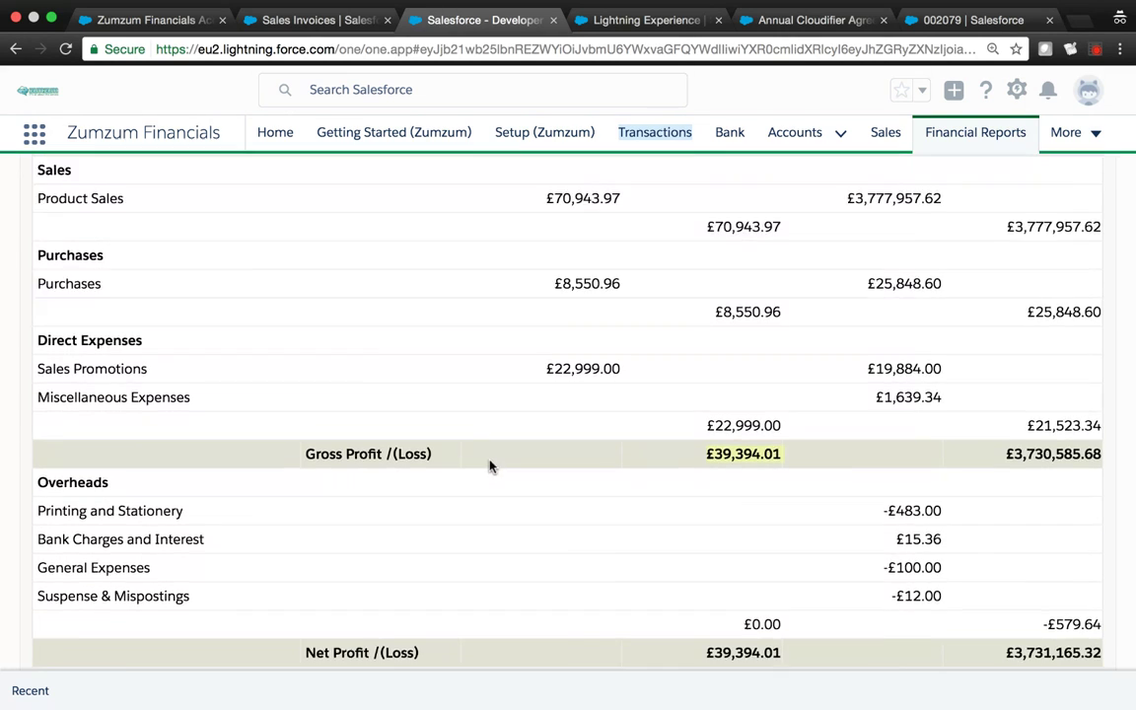
click(553, 21)
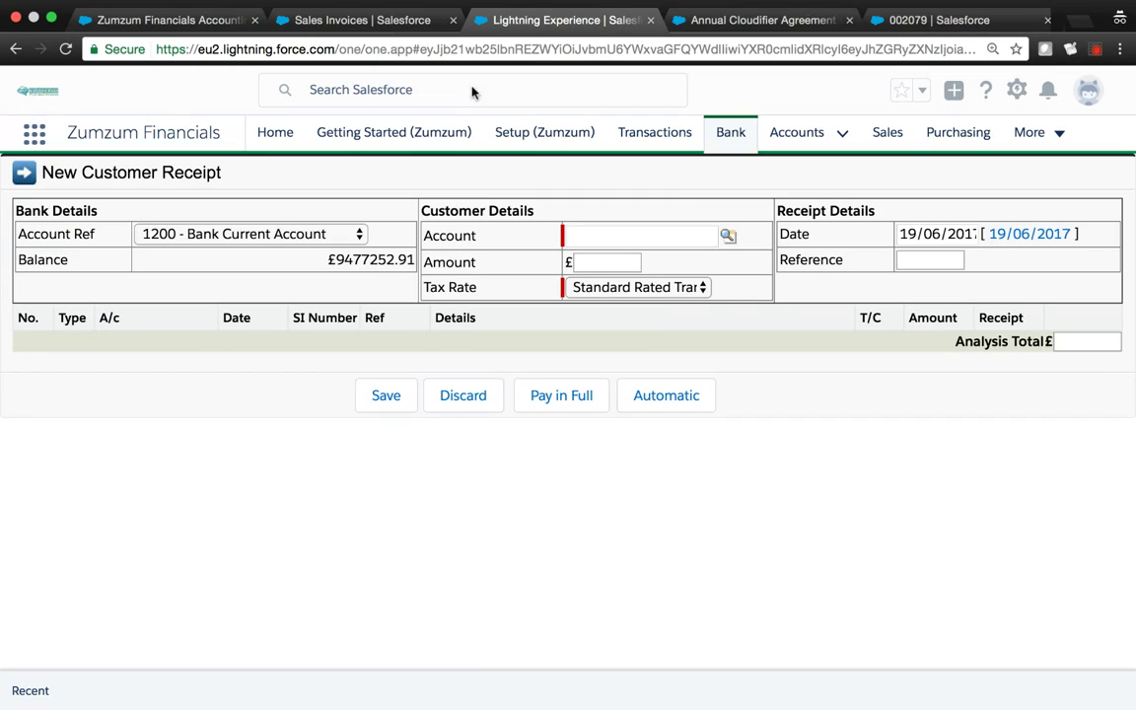
Record and save a customer receipt from Money Maker, allocating 25000 to the sales invoice dated 19/06/2017, and close the receipt page.
click(728, 235)
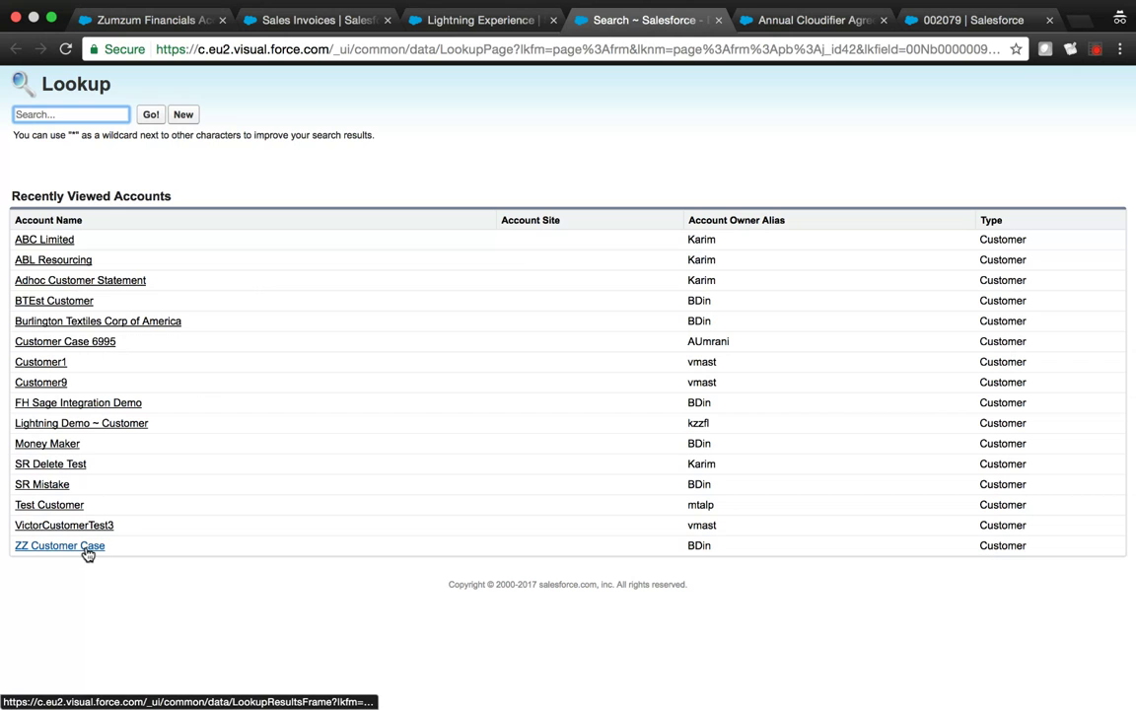
click(56, 446)
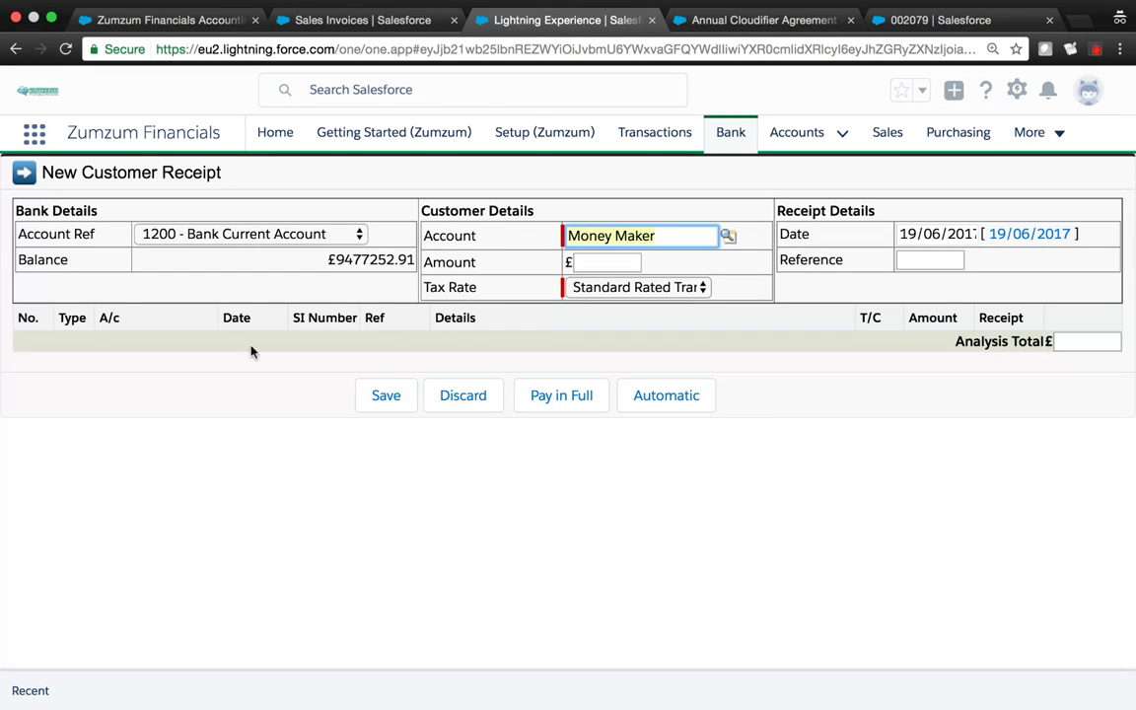
scroll(657, 394, down, 5)
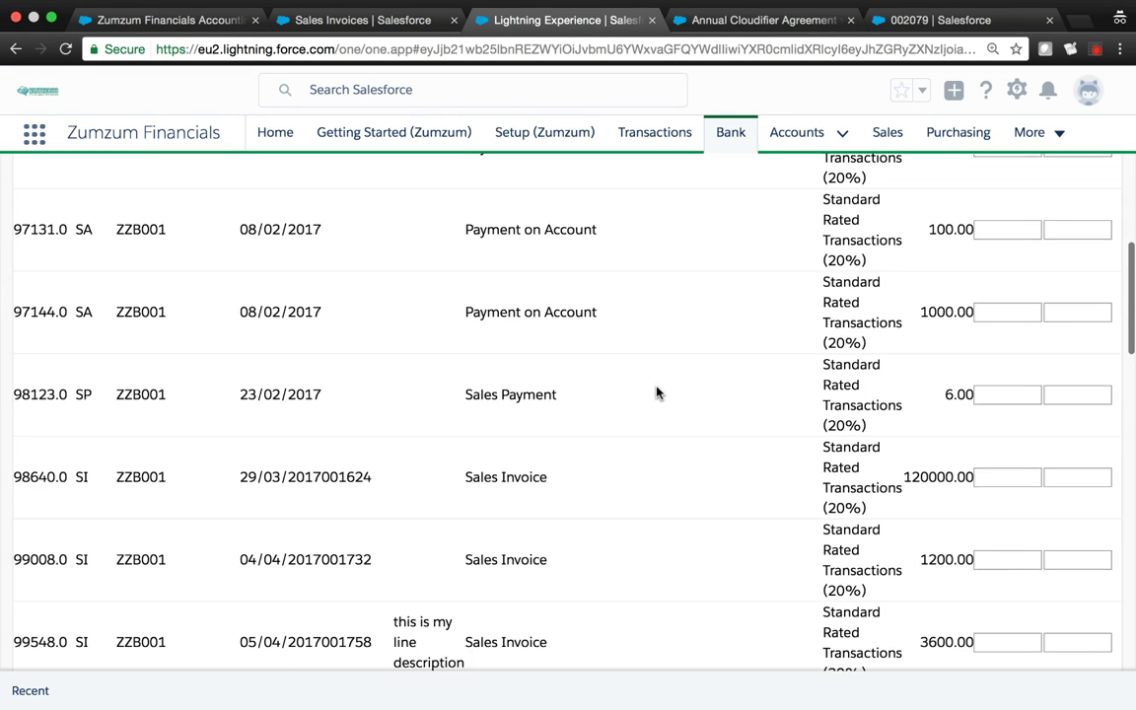
scroll(657, 394, down, 15)
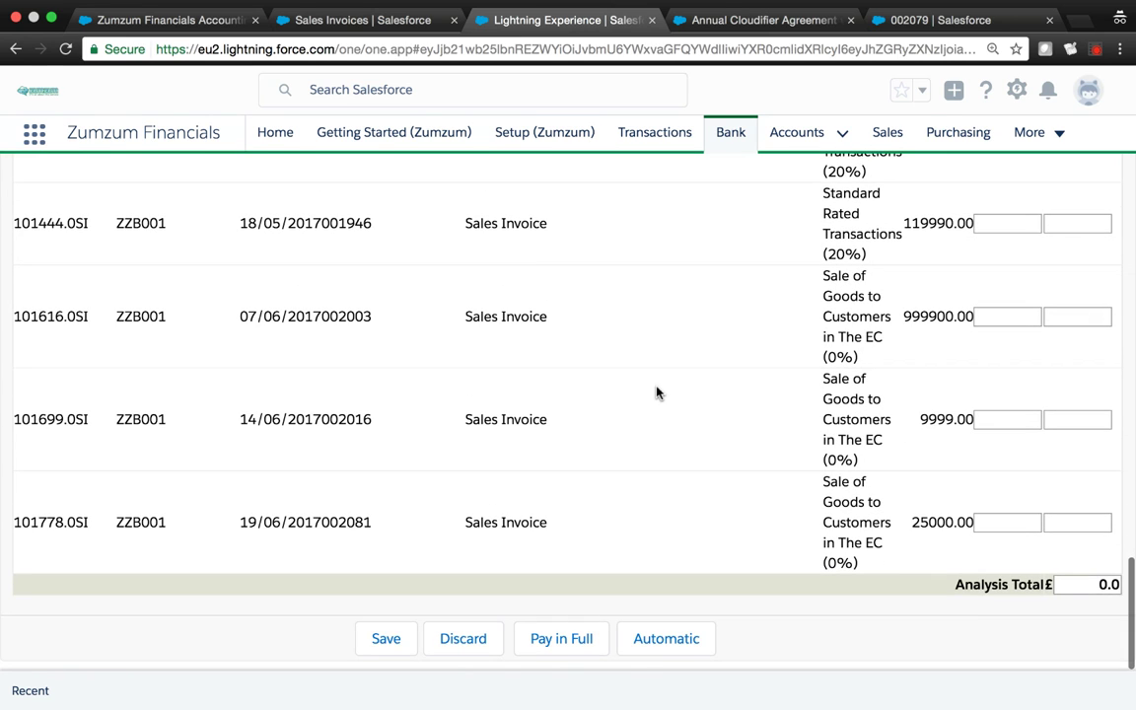
click(993, 519)
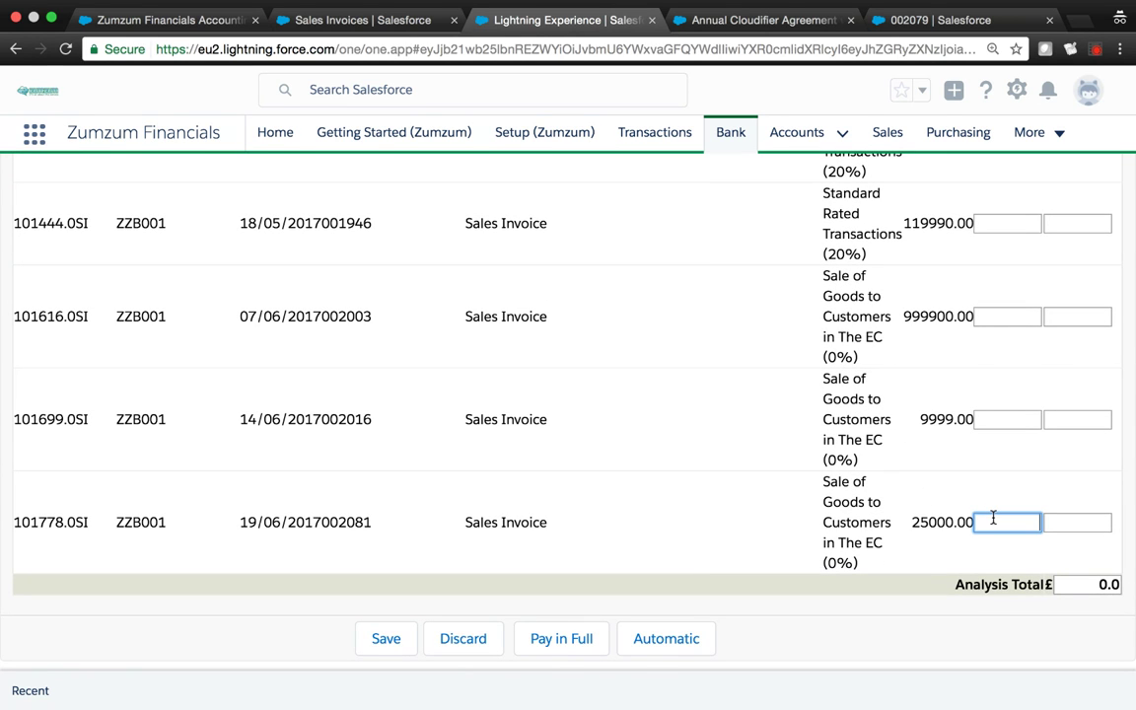
text(25000)
key(Tab)
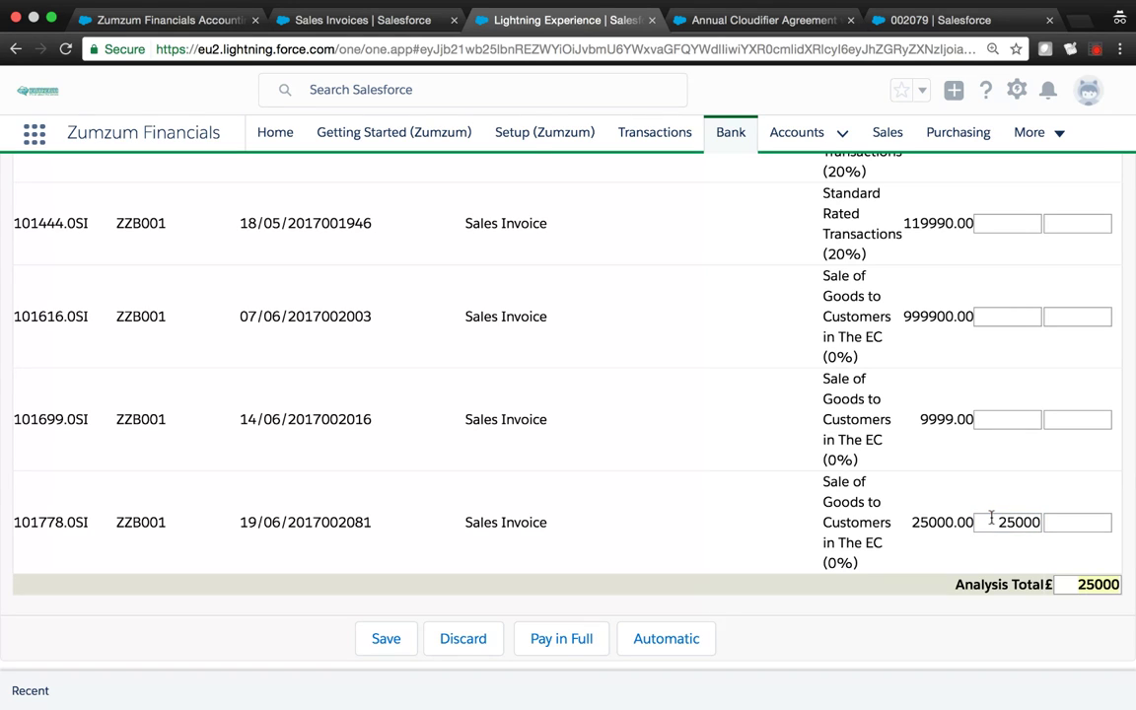
click(392, 641)
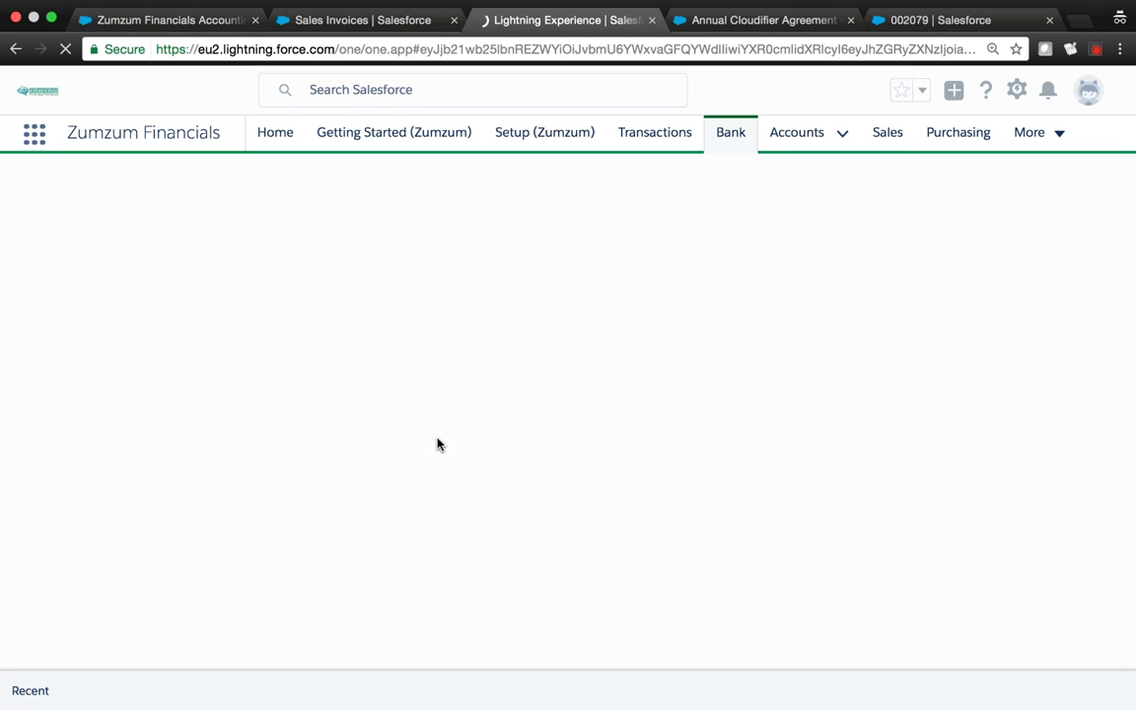
click(652, 20)
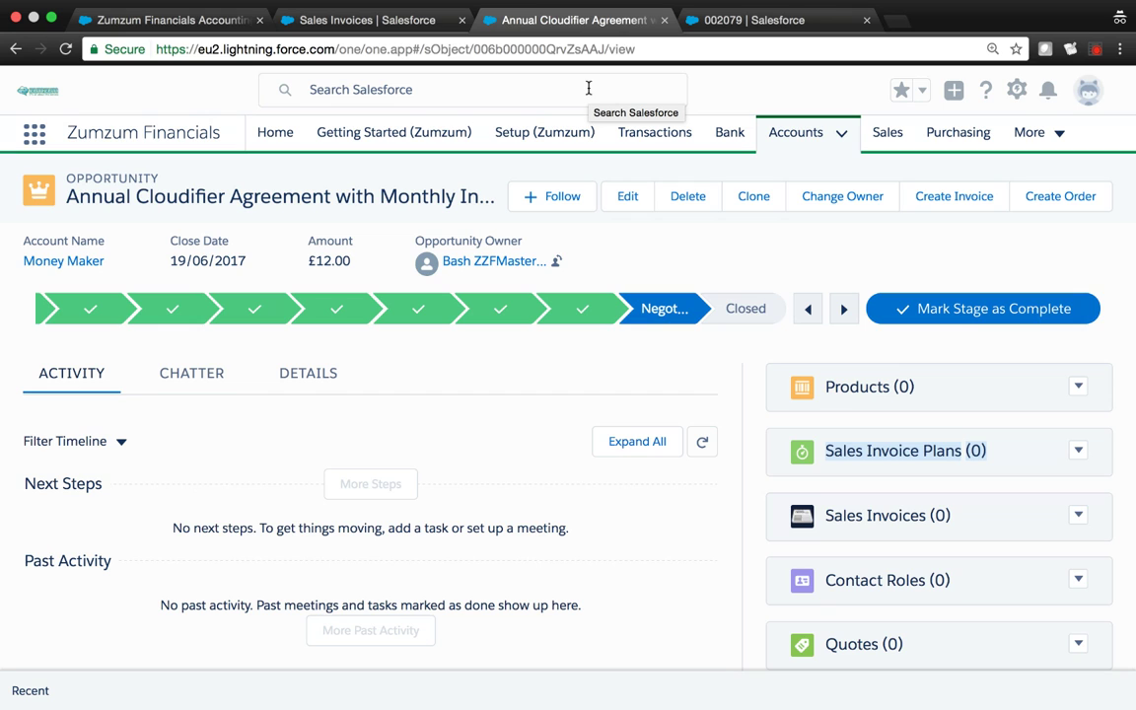
Start adding products to the Annual Cloudifier Agreement opportunity and assign it the Standard Price Book.
click(1078, 388)
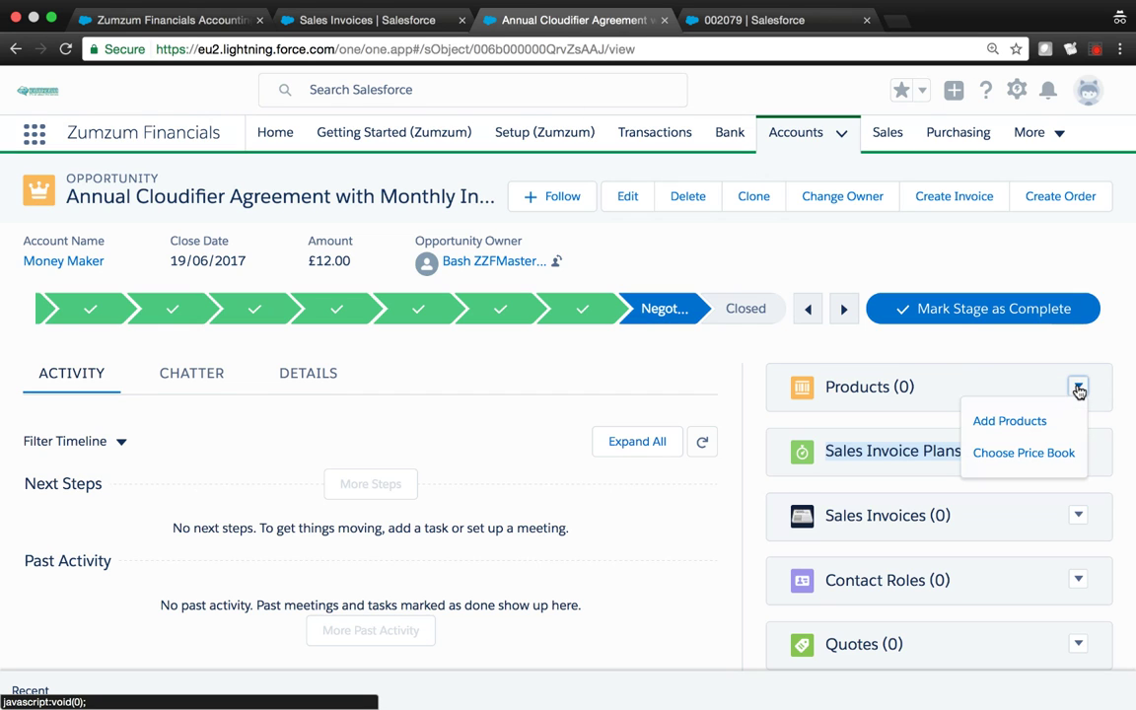
click(1013, 422)
click(418, 440)
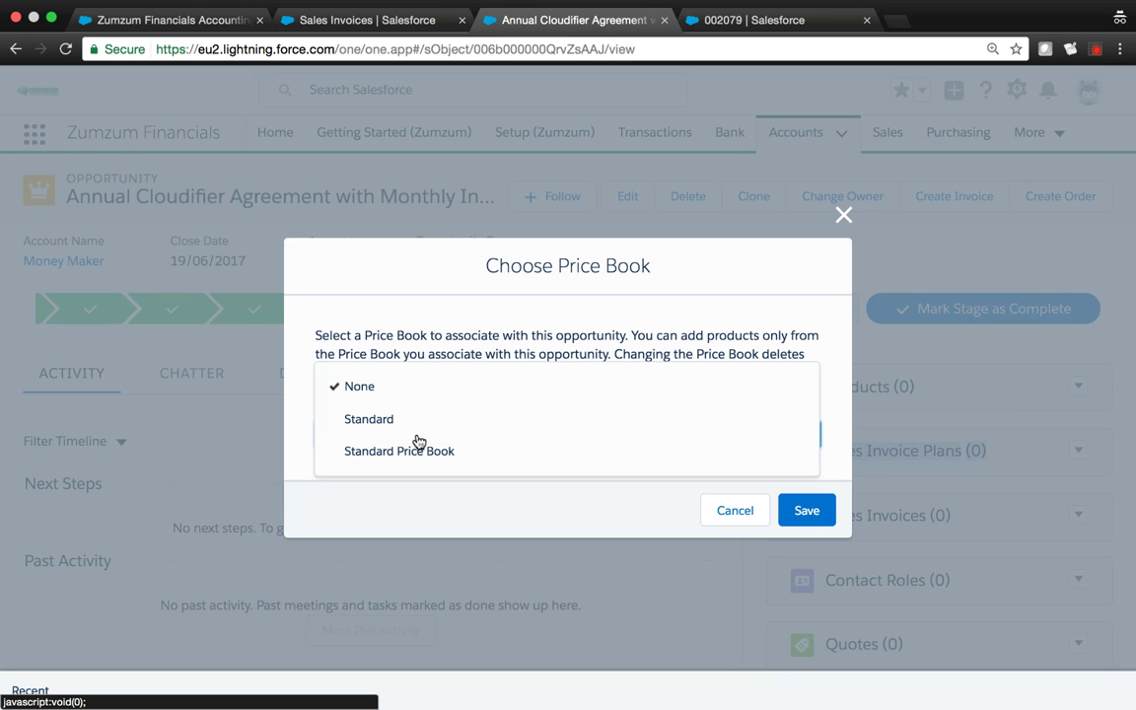
click(397, 453)
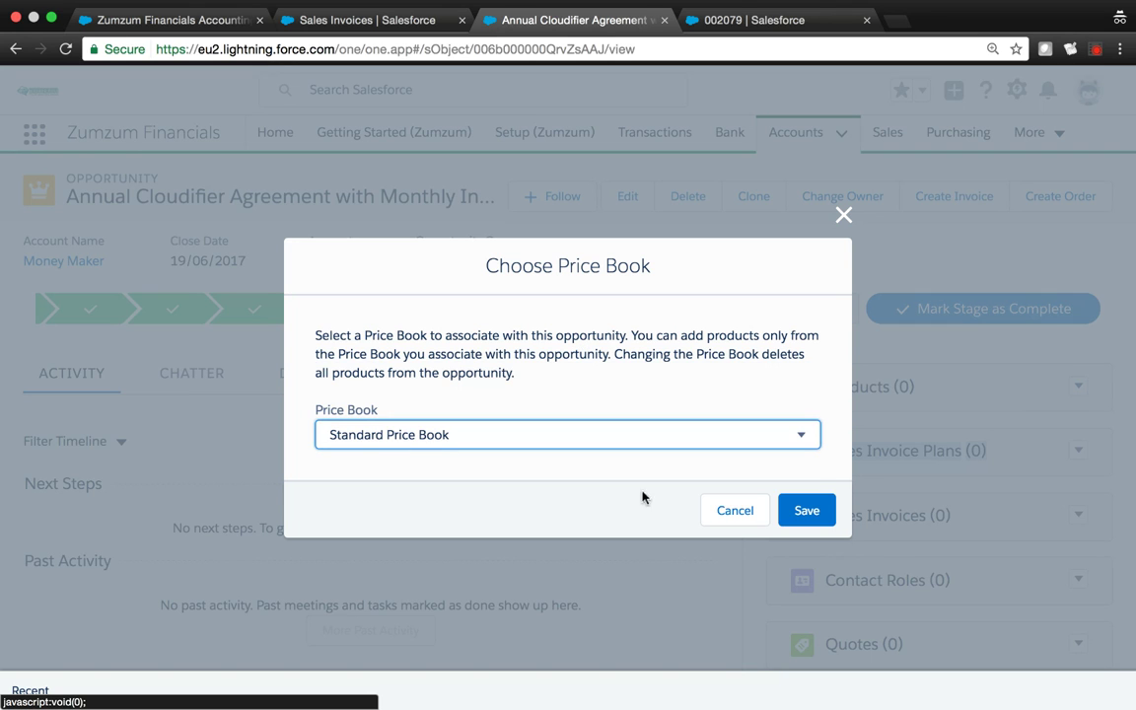
click(807, 511)
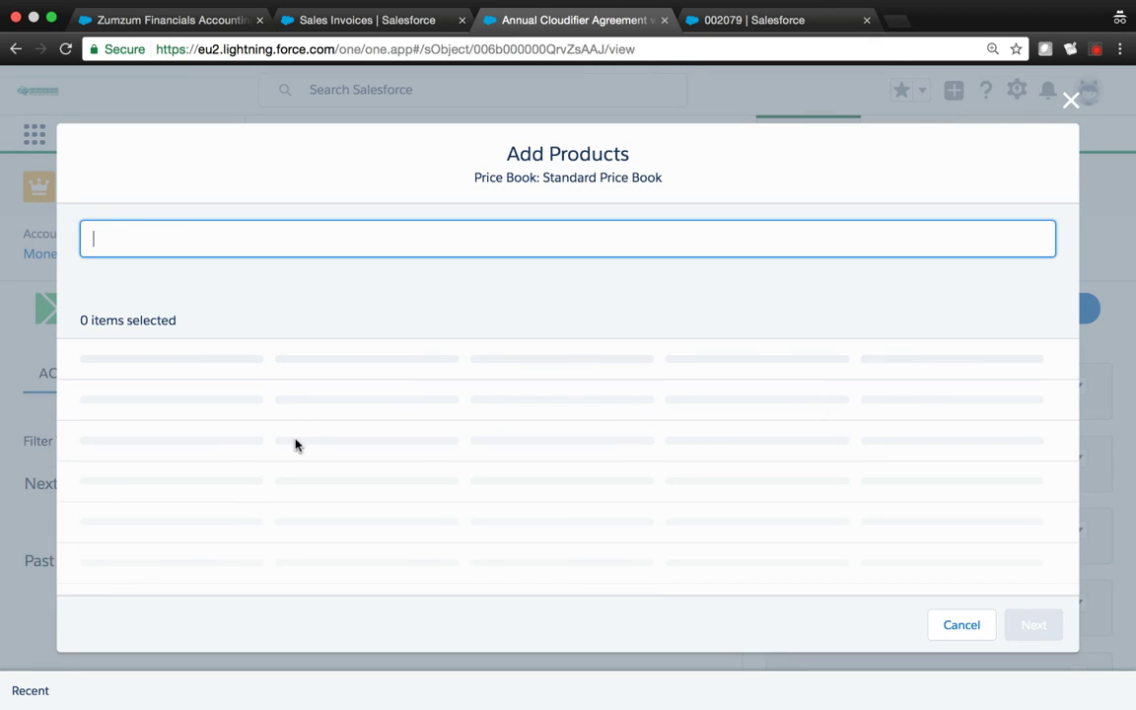
Add the Cloudifier Annual with Monthly billing product to the opportunity with a quantity of 10,000 and save it.
scroll(178, 463, down, 4)
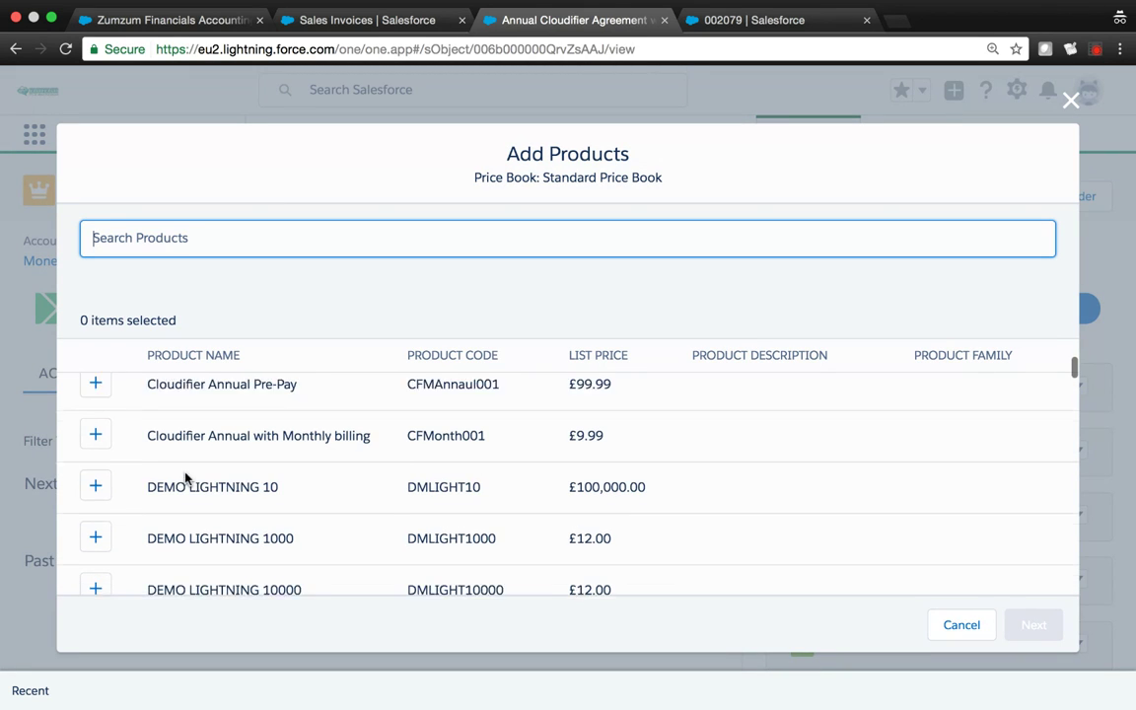
click(95, 424)
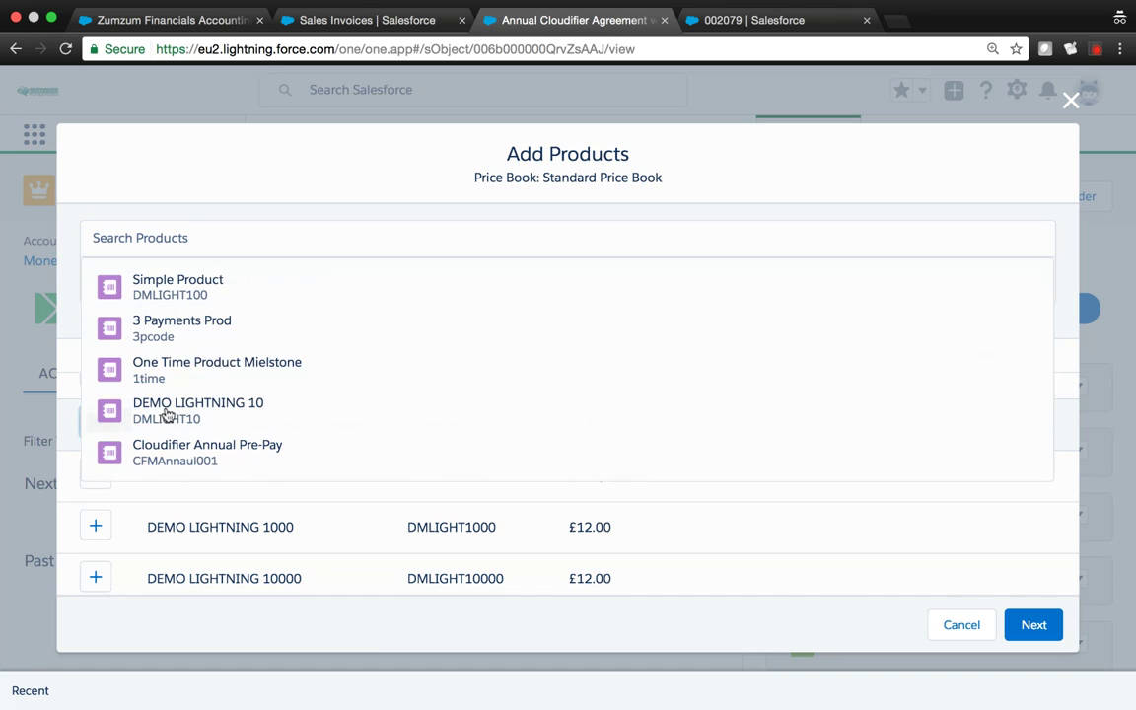
click(1040, 630)
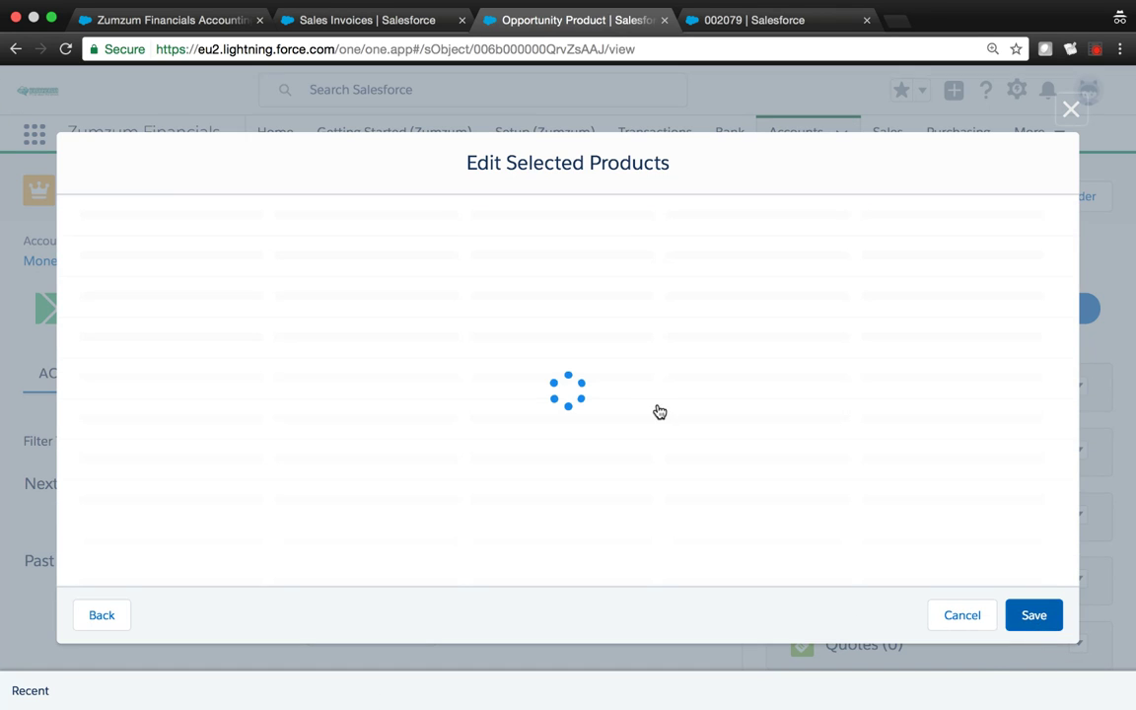
click(432, 239)
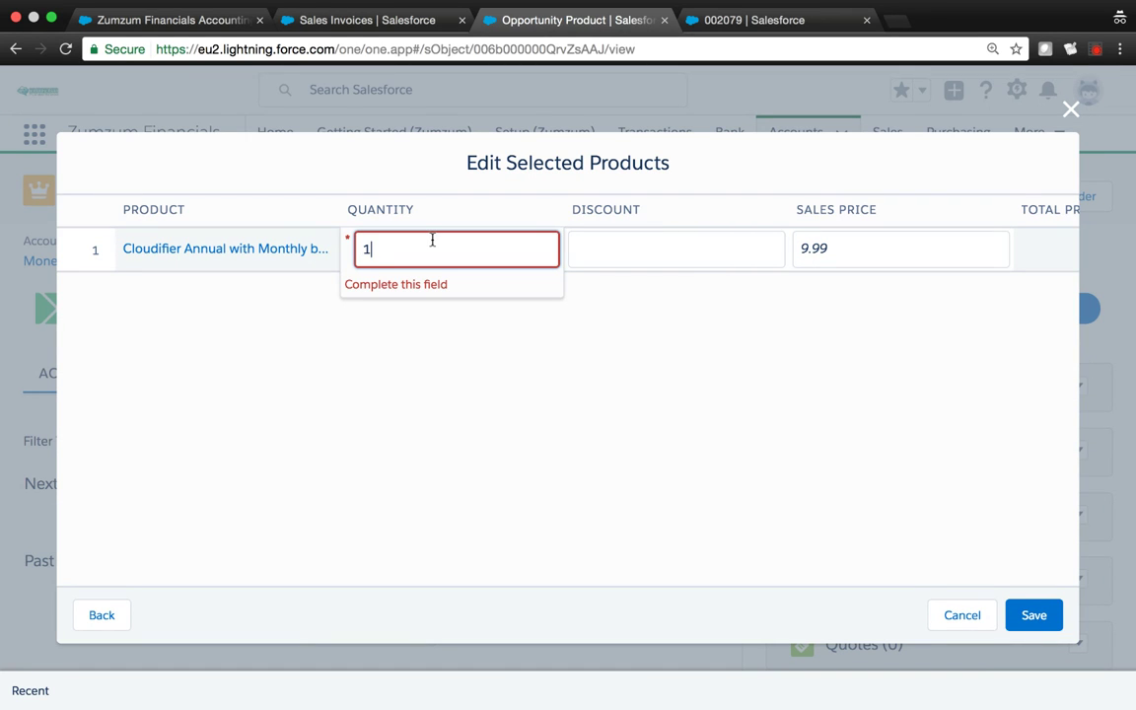
key(Return)
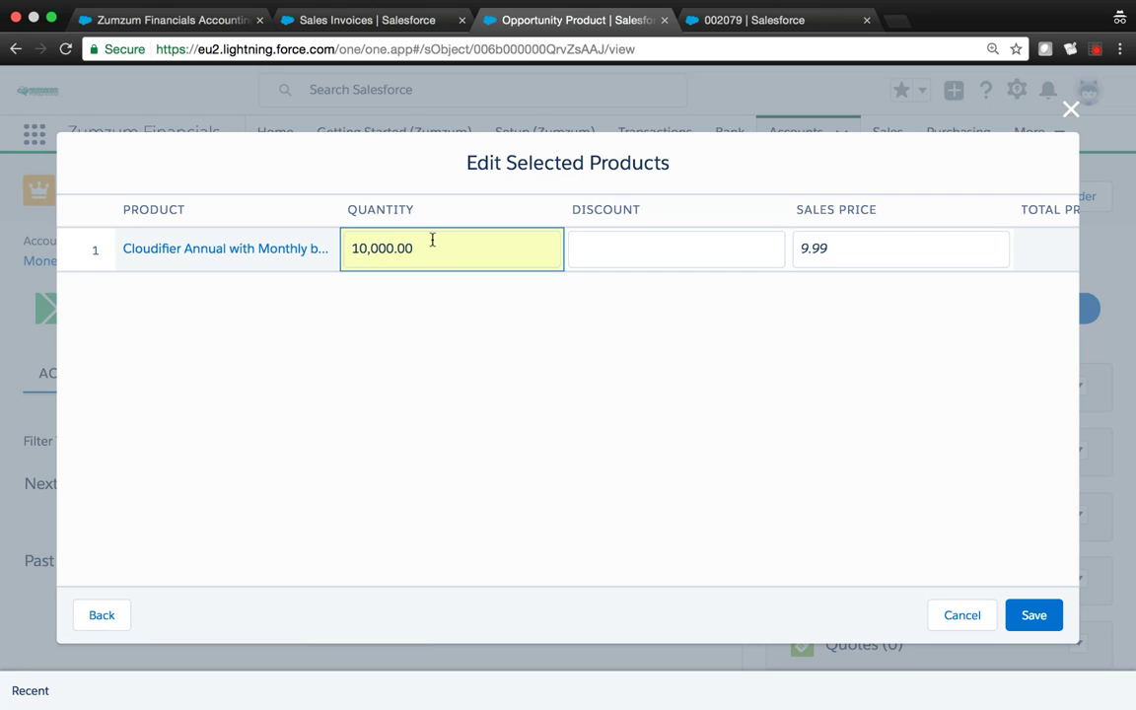
click(1034, 616)
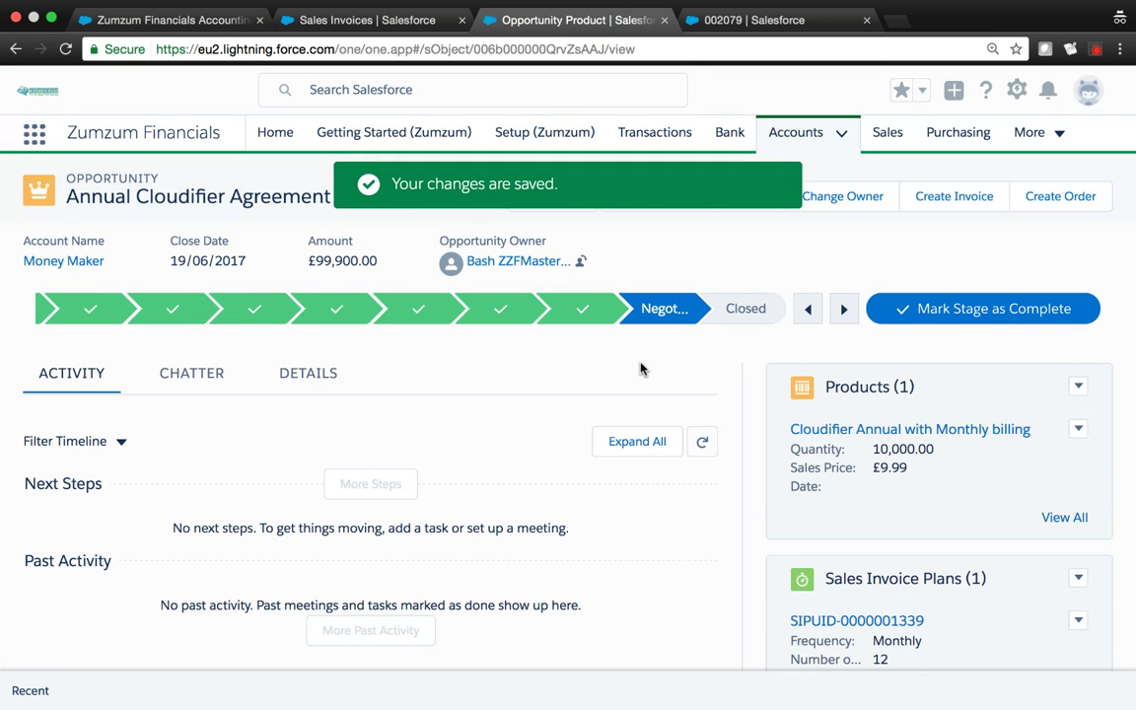
Examine the details and scheduled sales invoices of the opportunity's monthly sales invoice plan, and close its page.
scroll(802, 528, down, 2)
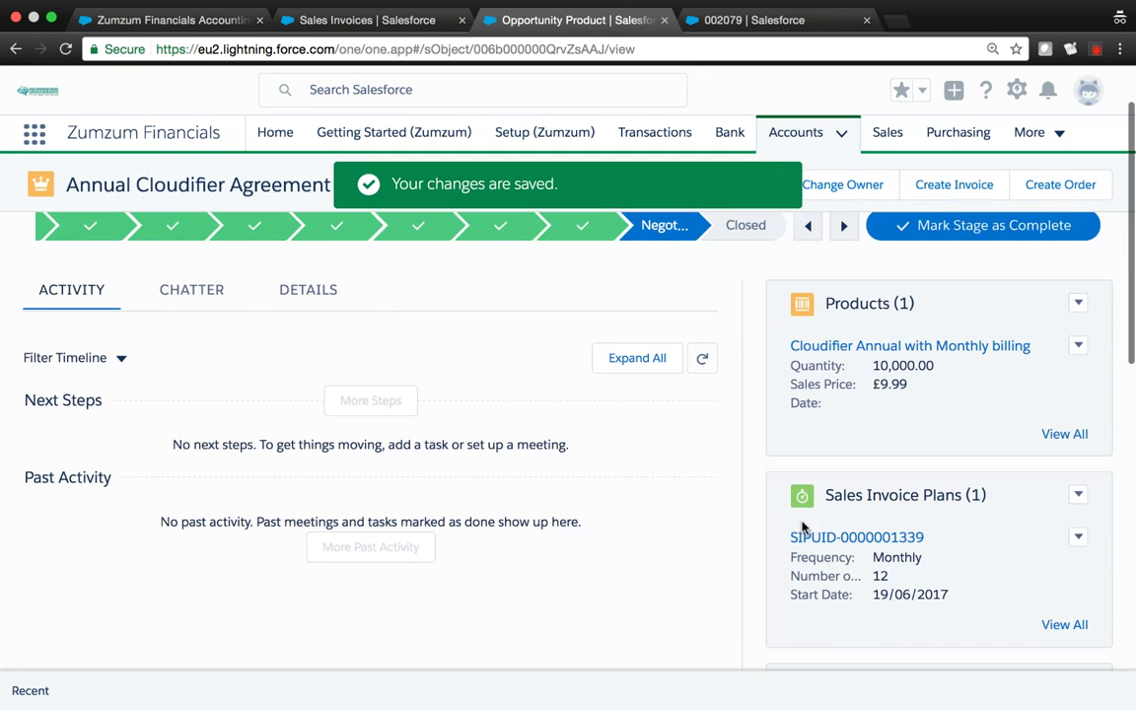
click(839, 537)
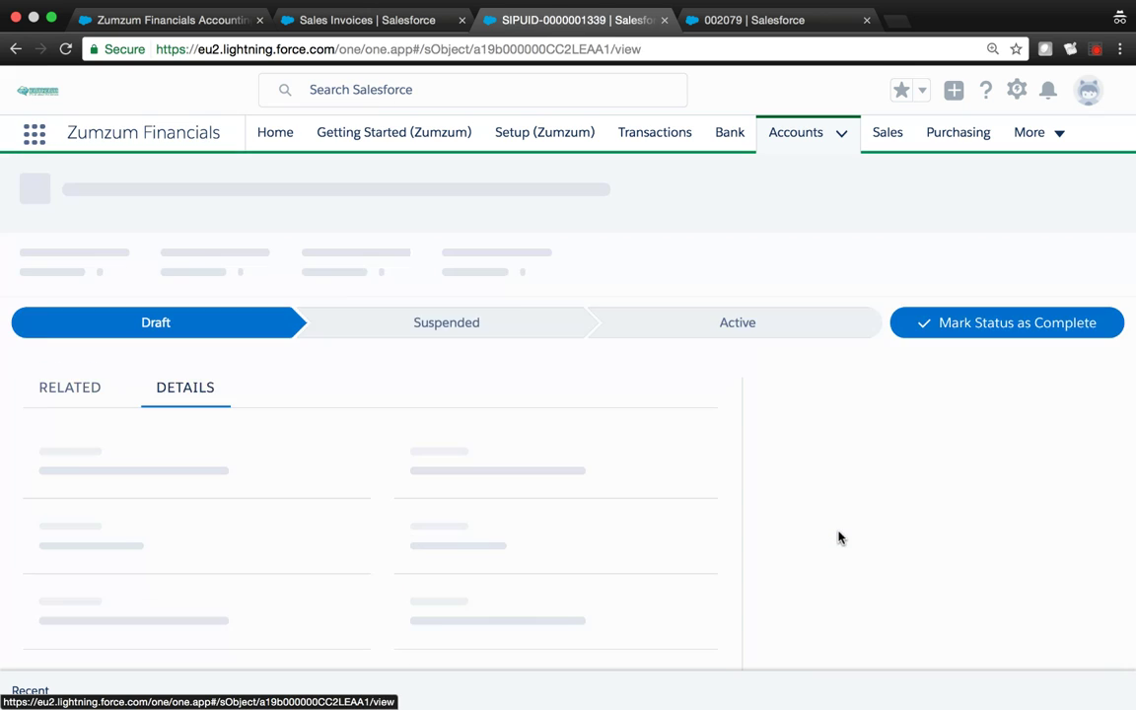
scroll(573, 437, down, 2)
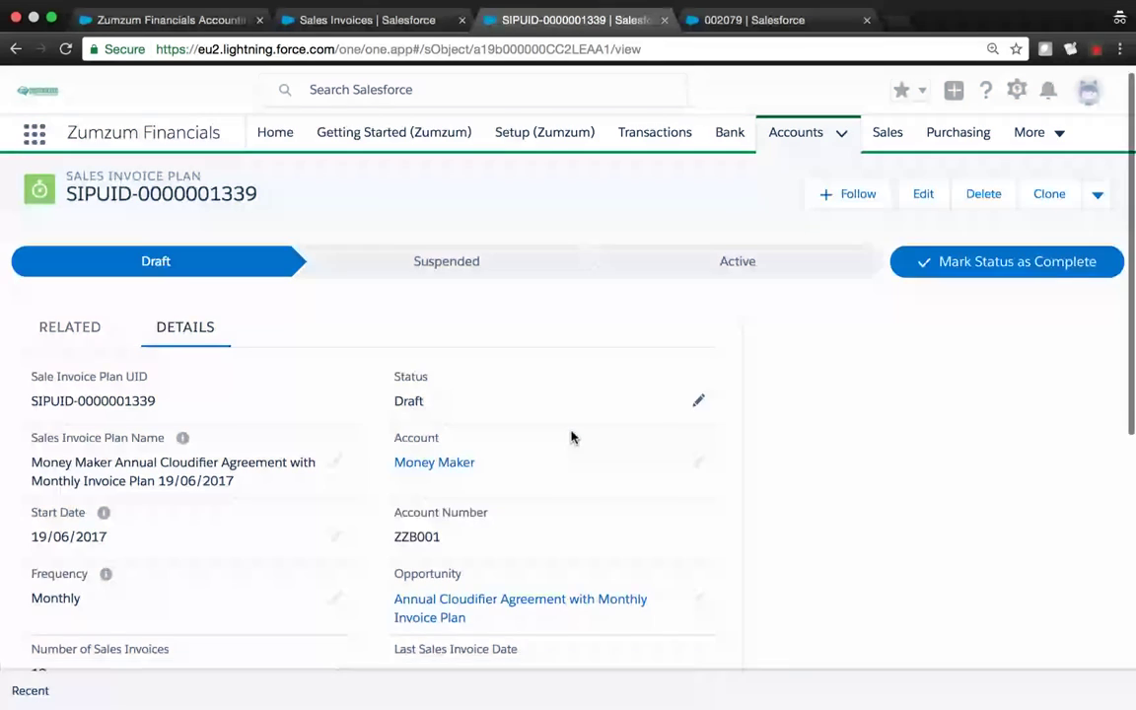
scroll(333, 376, up, 2)
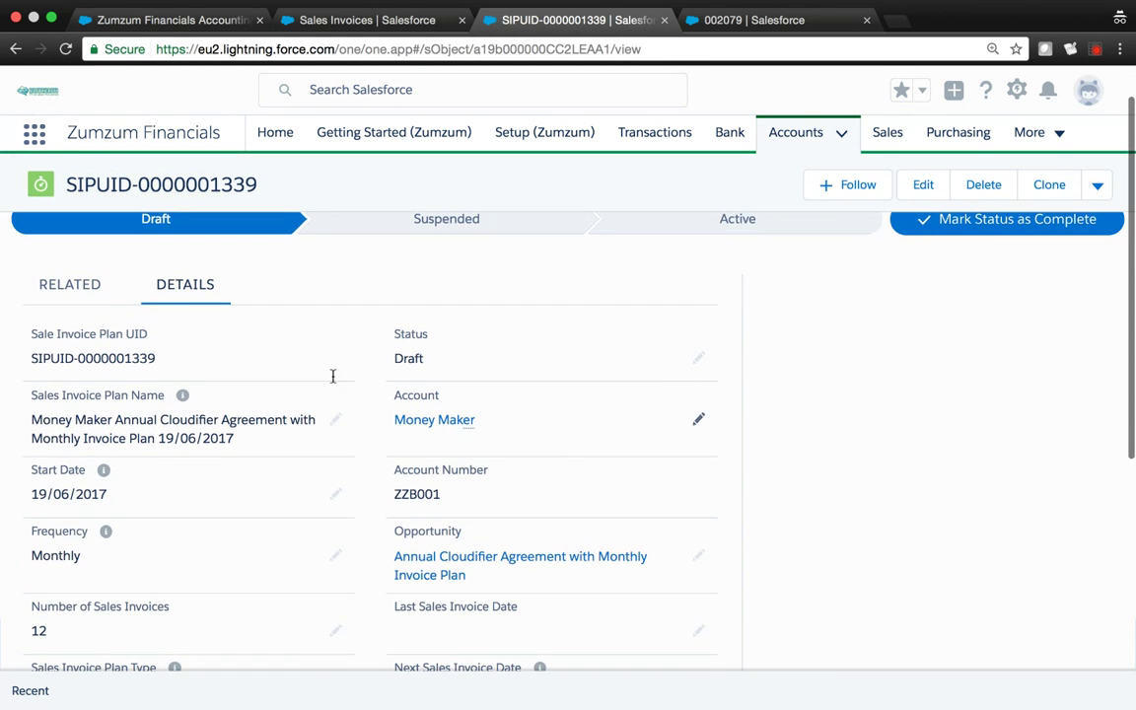
click(49, 296)
scroll(316, 420, down, 1)
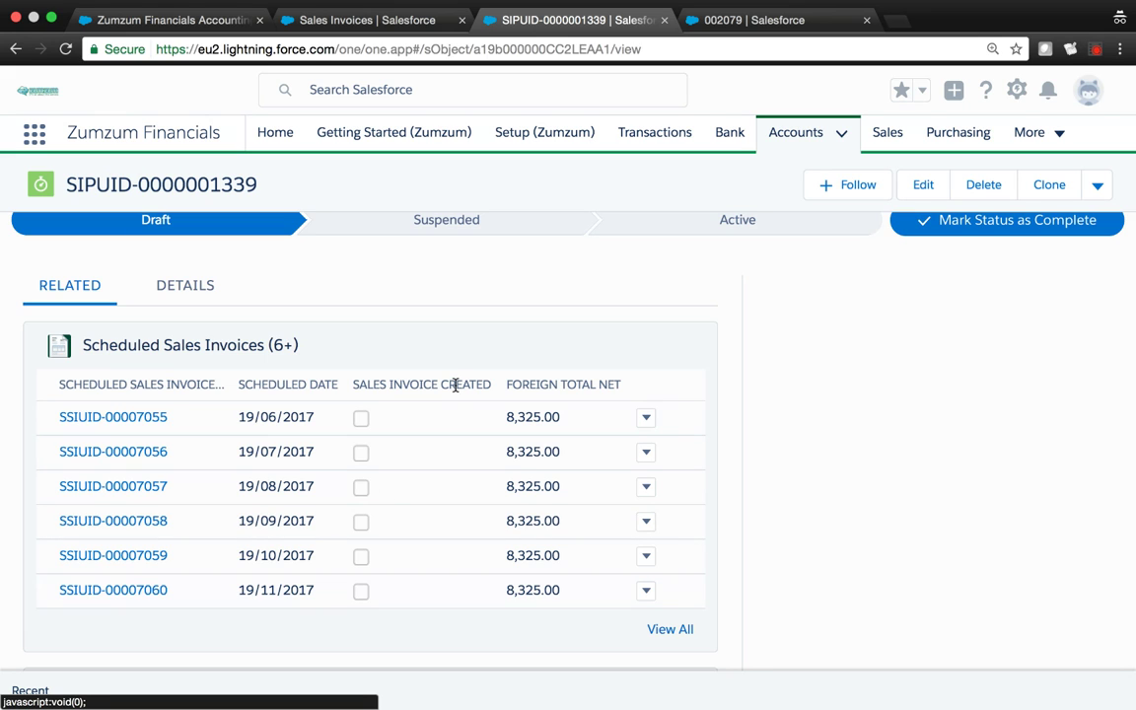
scroll(456, 385, up, 1)
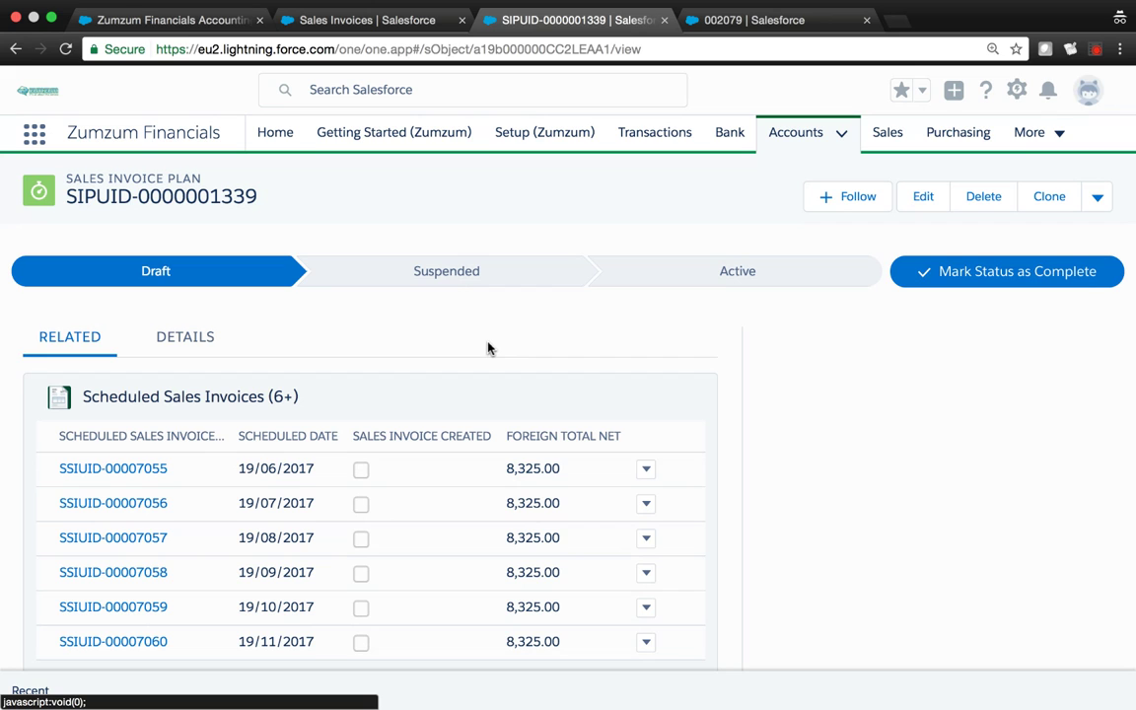
click(664, 20)
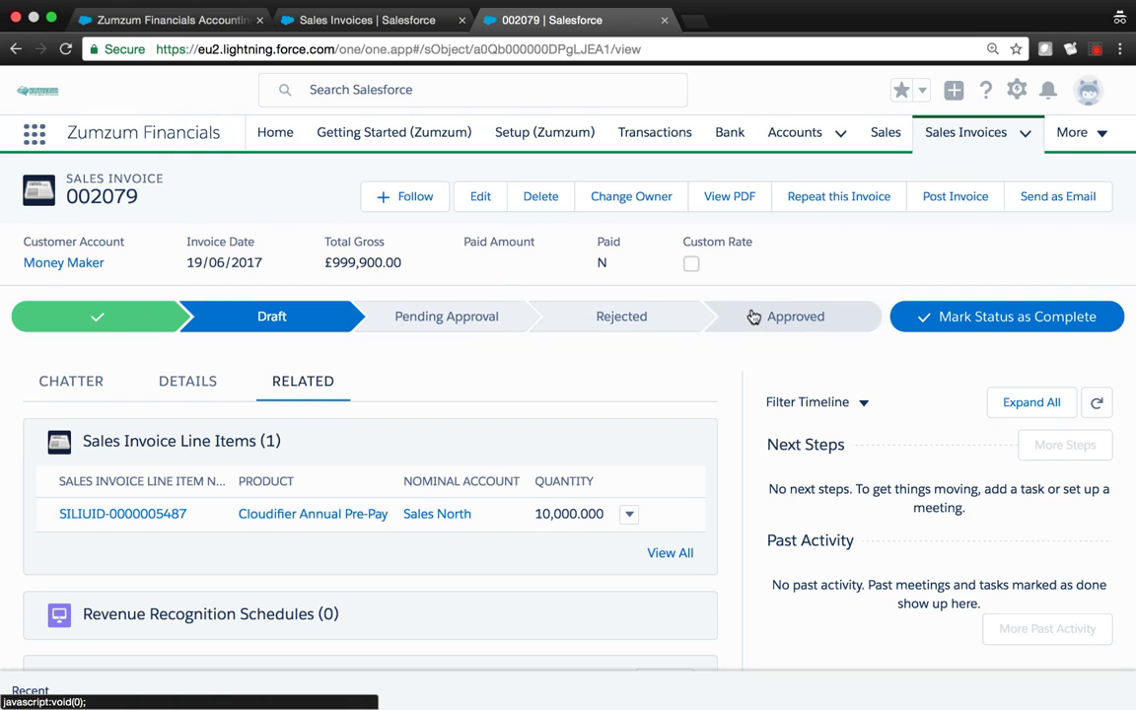
Post Money Maker's Cloudifier Annual Pre-Pay sales invoice to the ledger and reopen the invoice.
click(948, 196)
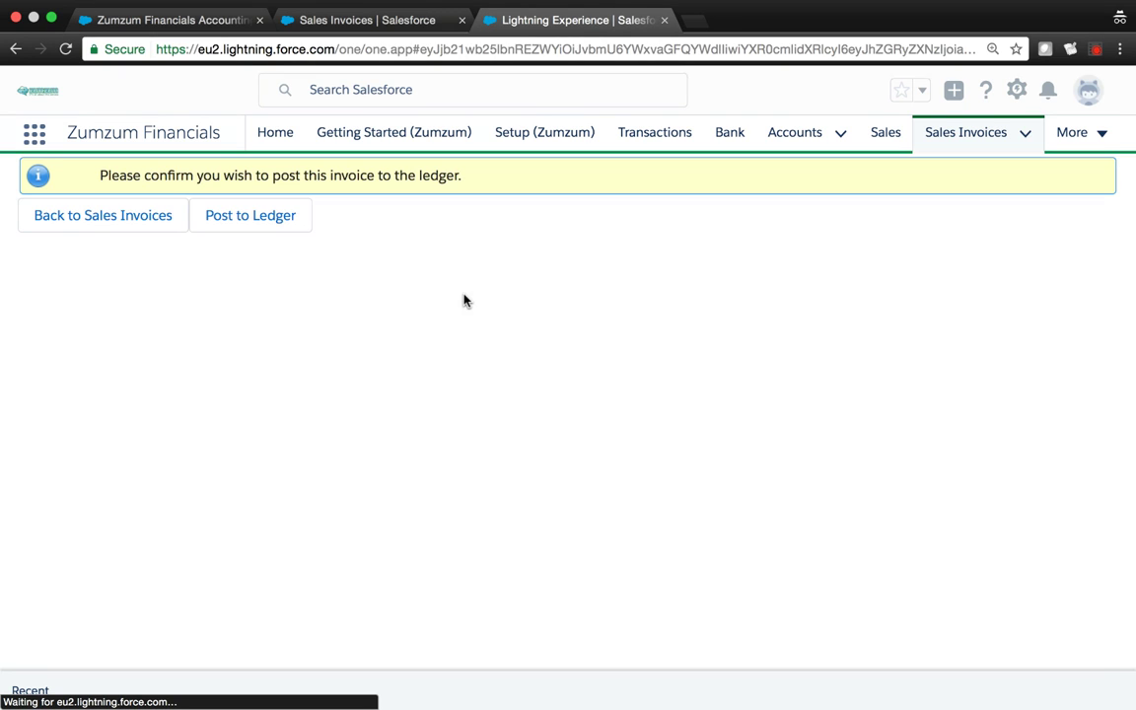
click(254, 217)
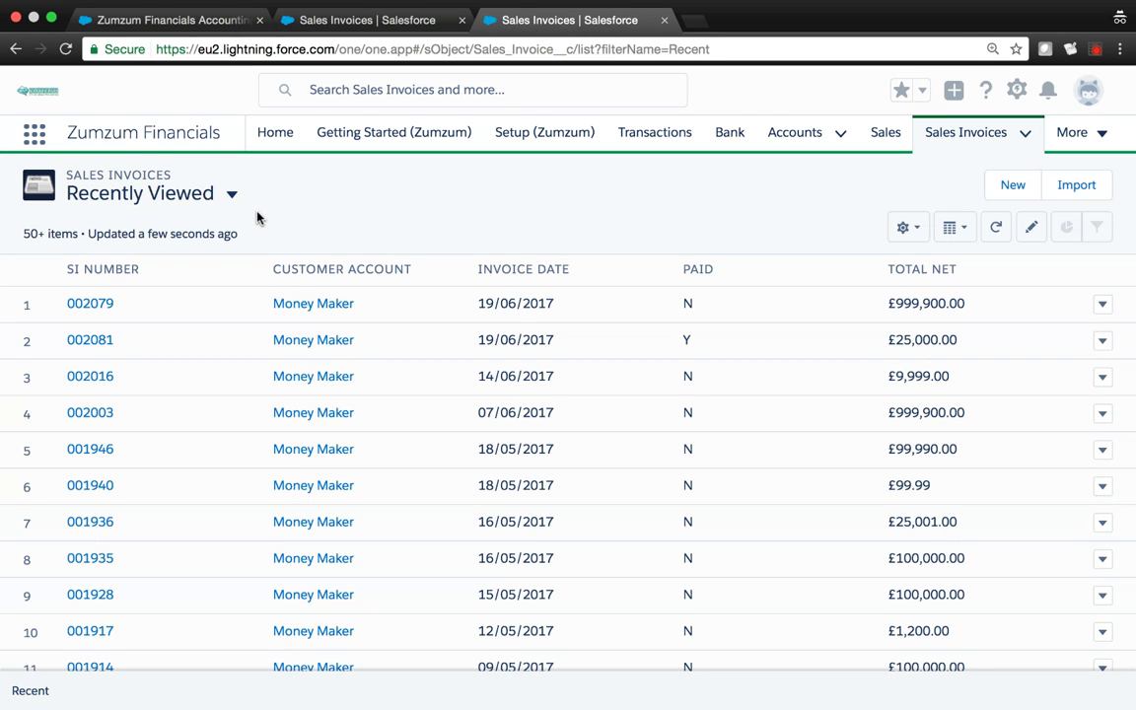
click(87, 308)
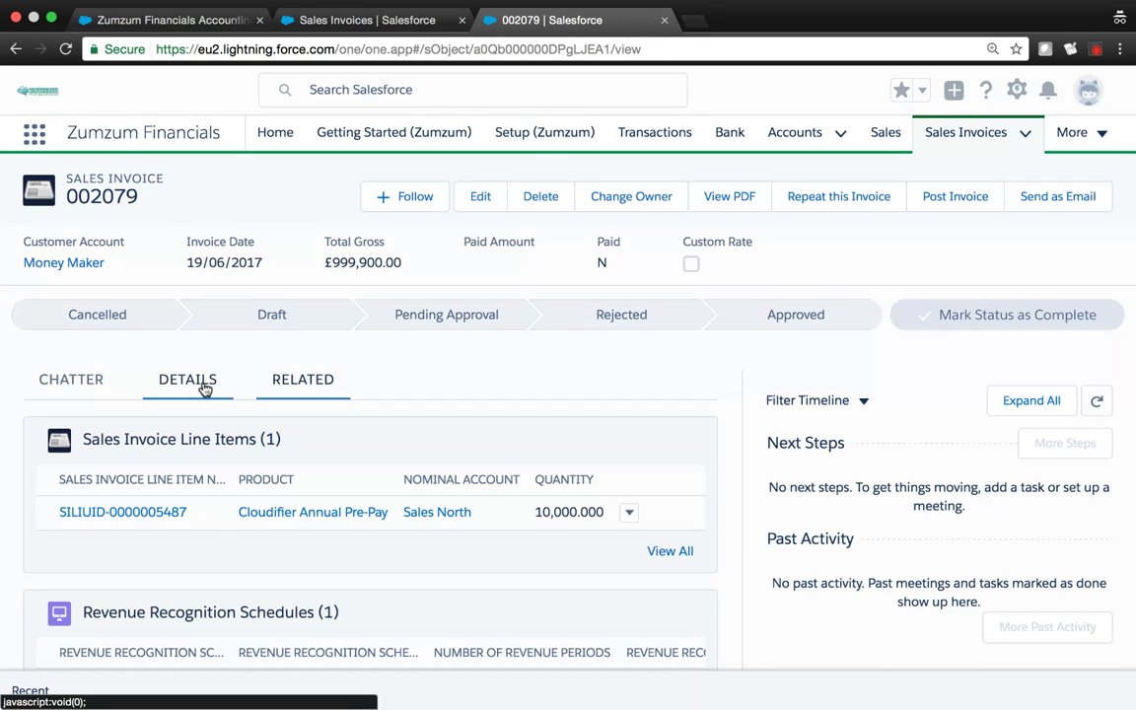
Examine the invoice's Recurring Revenue (12 months) recognition schedule and list all its revenue recognition transactions.
scroll(173, 317, down, 2)
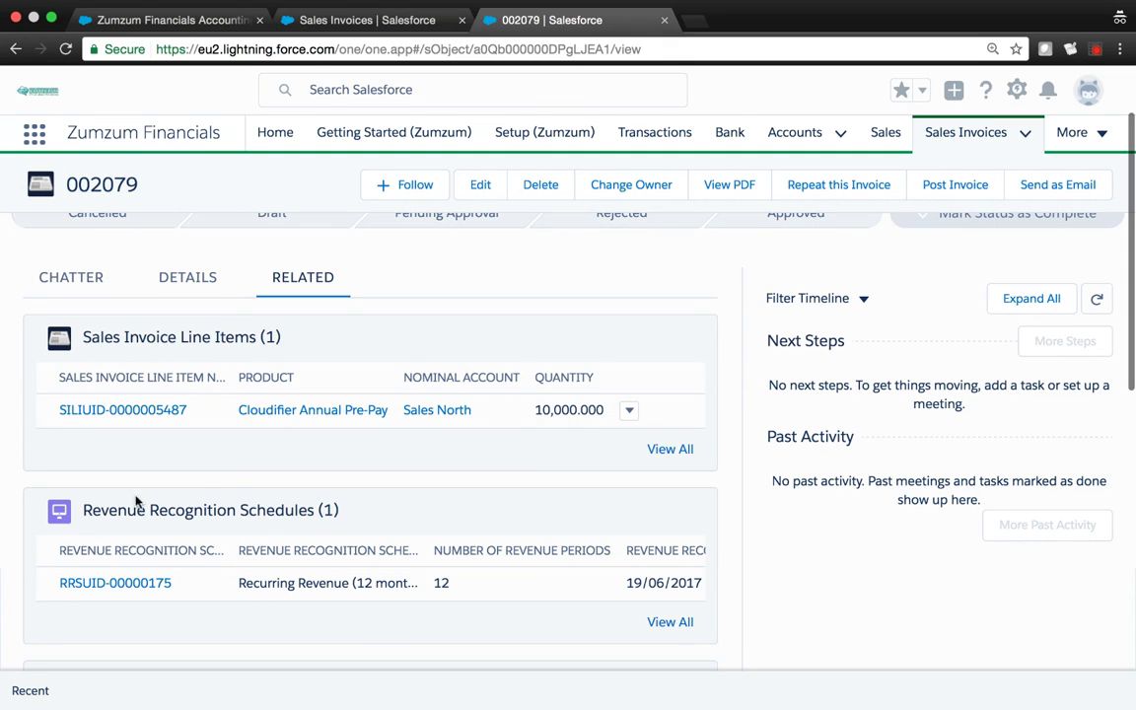
drag(345, 512, 99, 516)
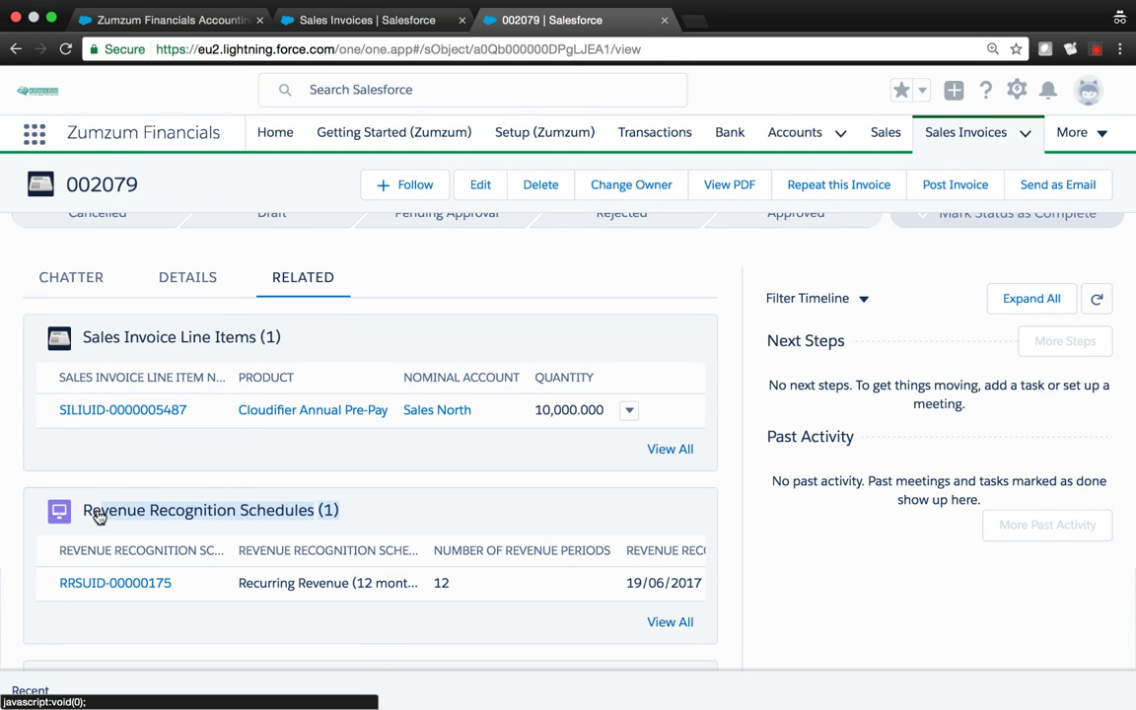
scroll(274, 399, up, 2)
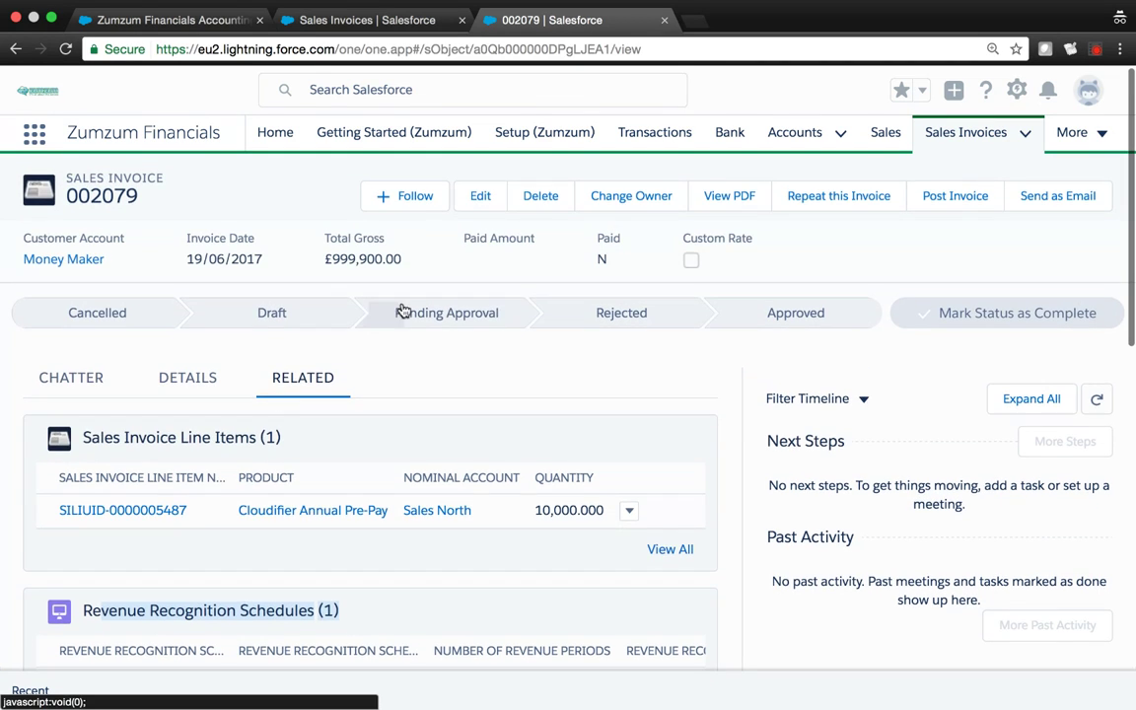
scroll(333, 381, down, 3)
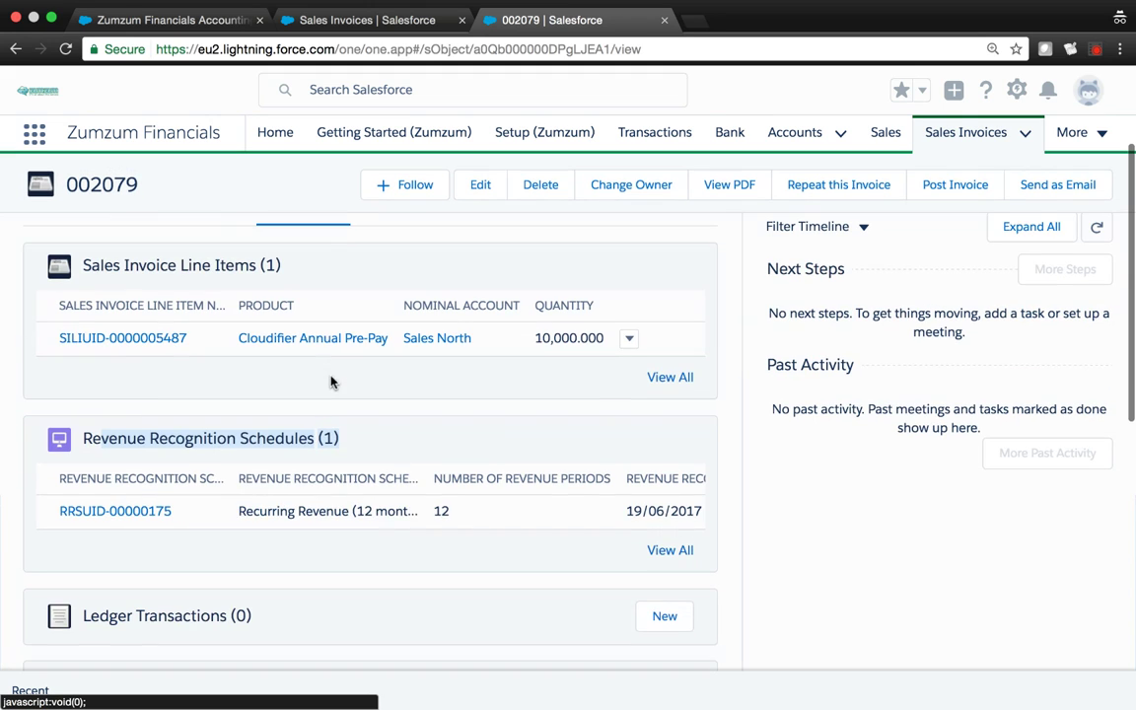
click(134, 512)
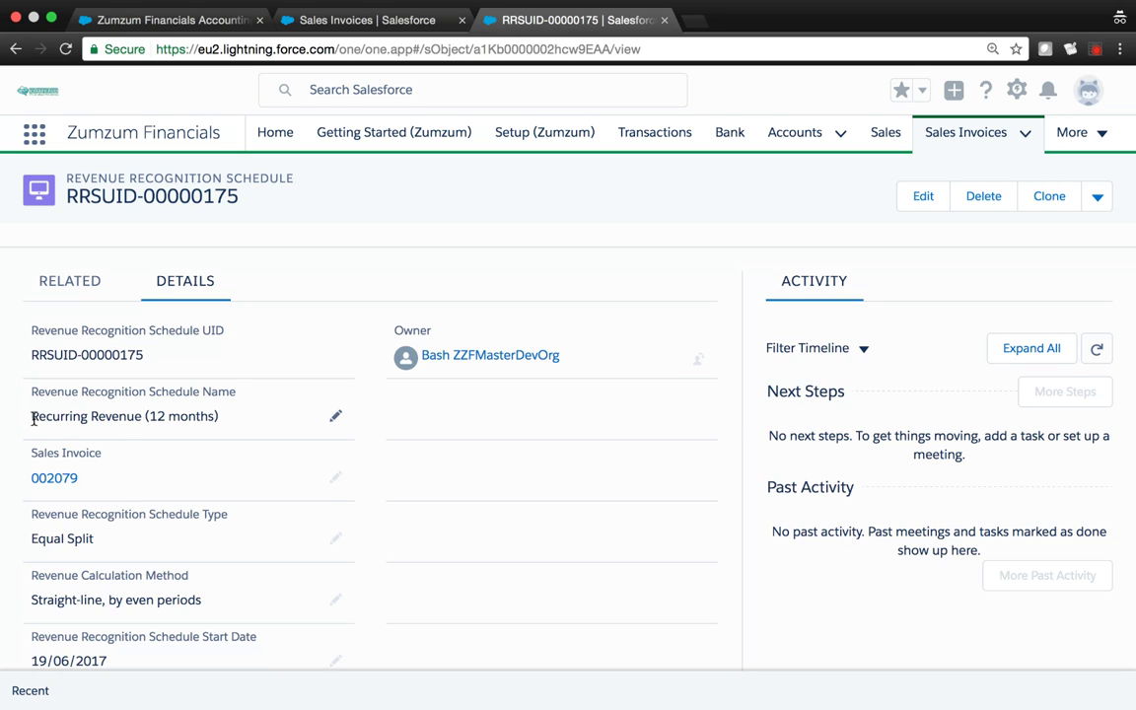
drag(36, 418, 210, 417)
scroll(208, 427, down, 1)
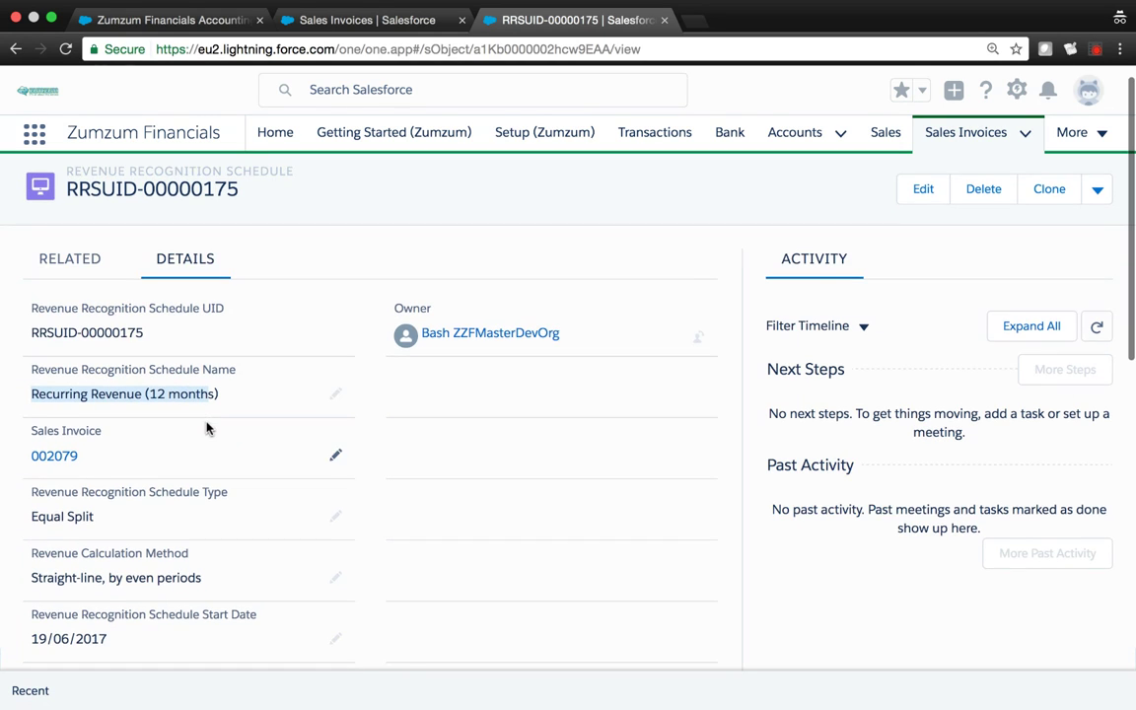
click(61, 259)
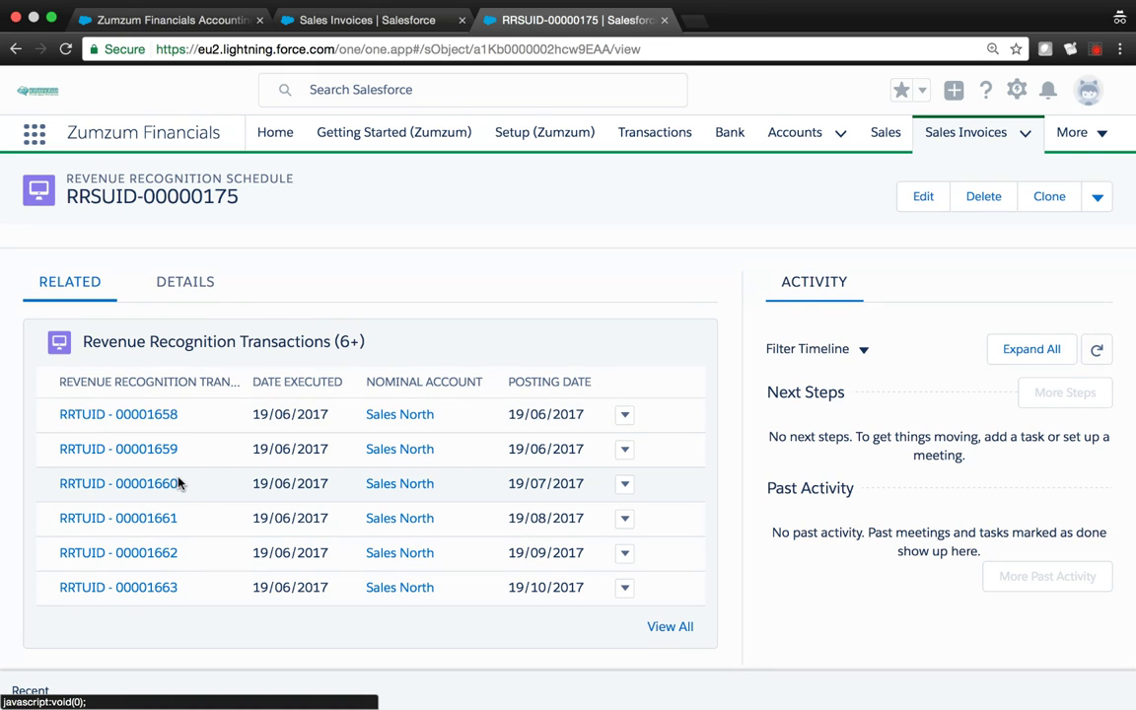
click(673, 628)
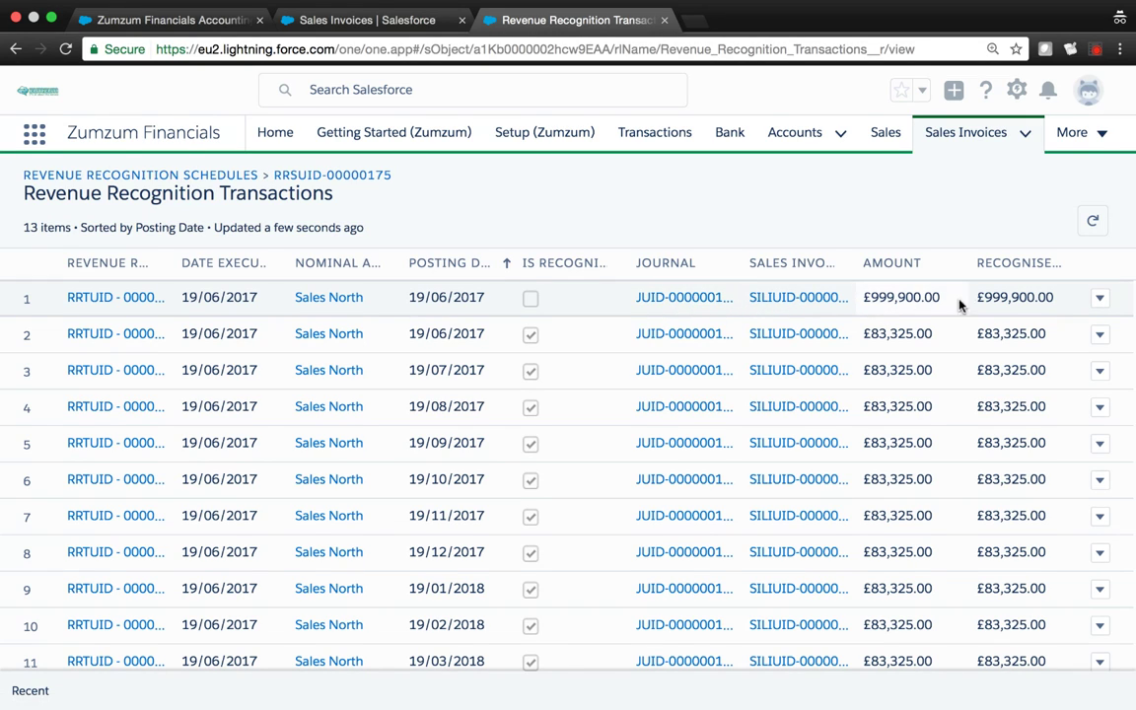
Open the journal of the second revenue recognition transaction and view the debits and credits of all its line items.
click(662, 334)
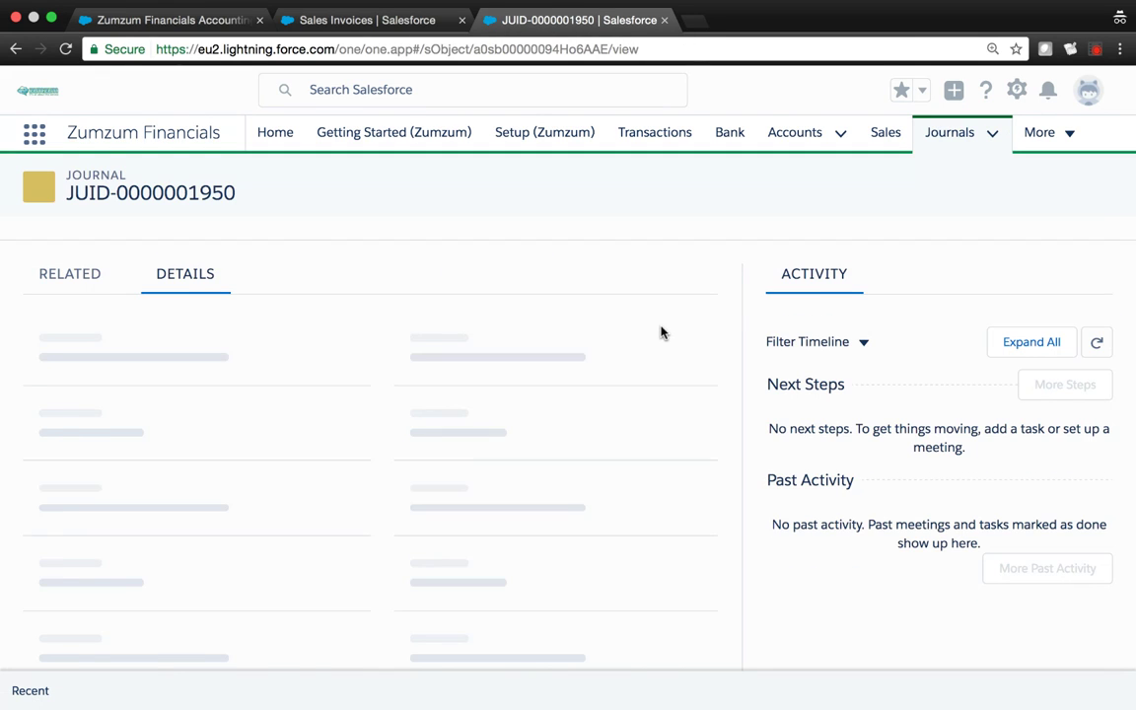
click(68, 285)
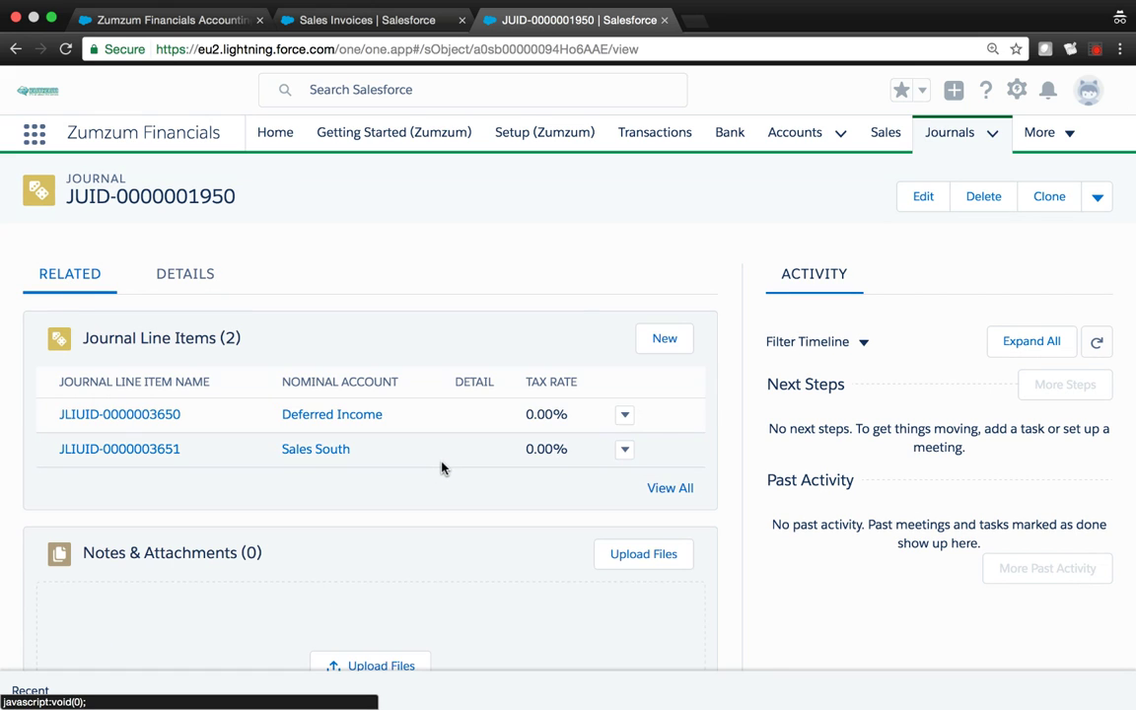
click(659, 490)
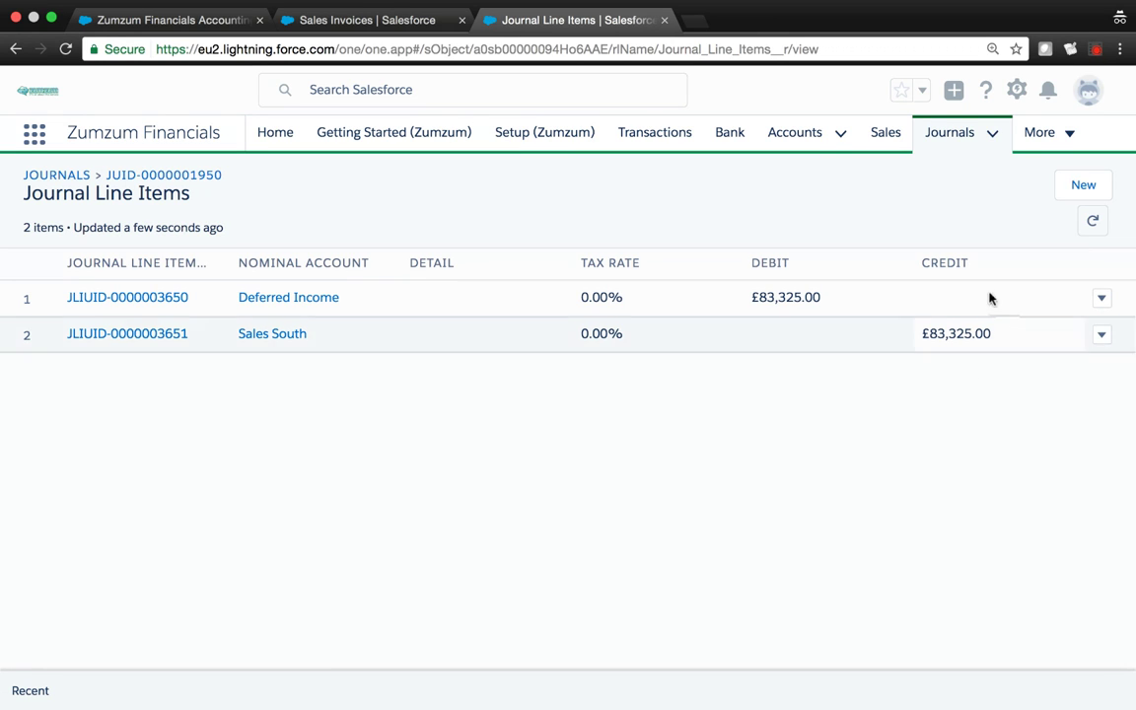
Refresh the Zumzum Financials Accounting for Salesforce dashboard and check the Recognised Revenue gauge.
click(146, 20)
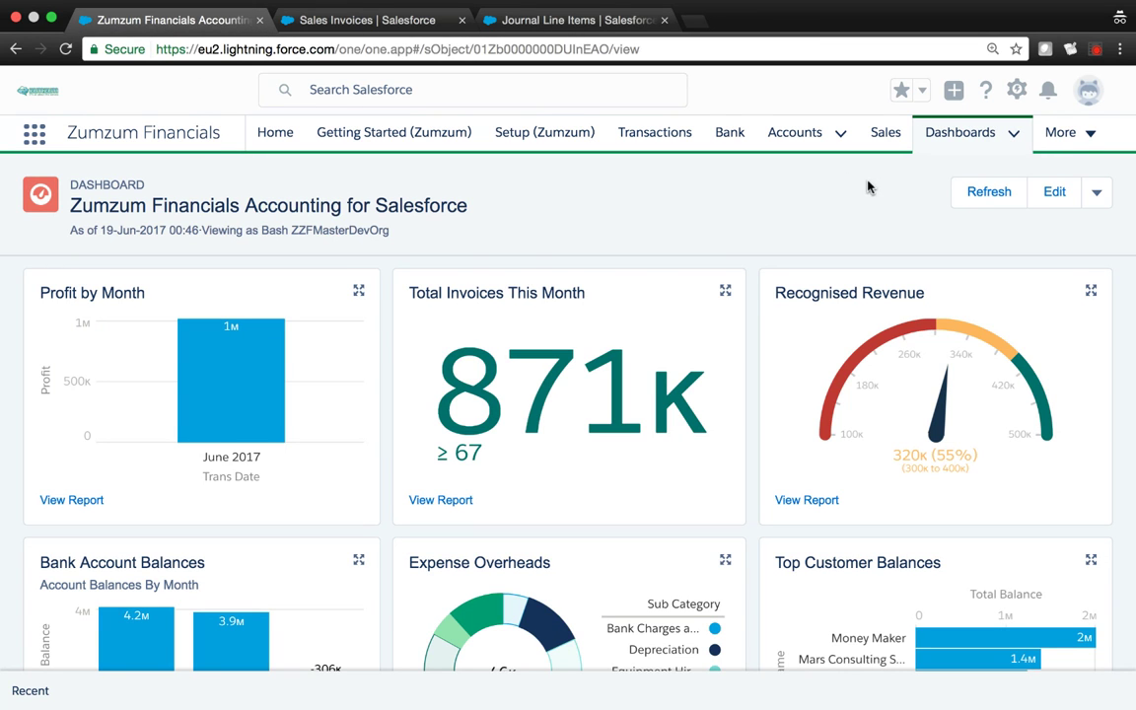
click(986, 196)
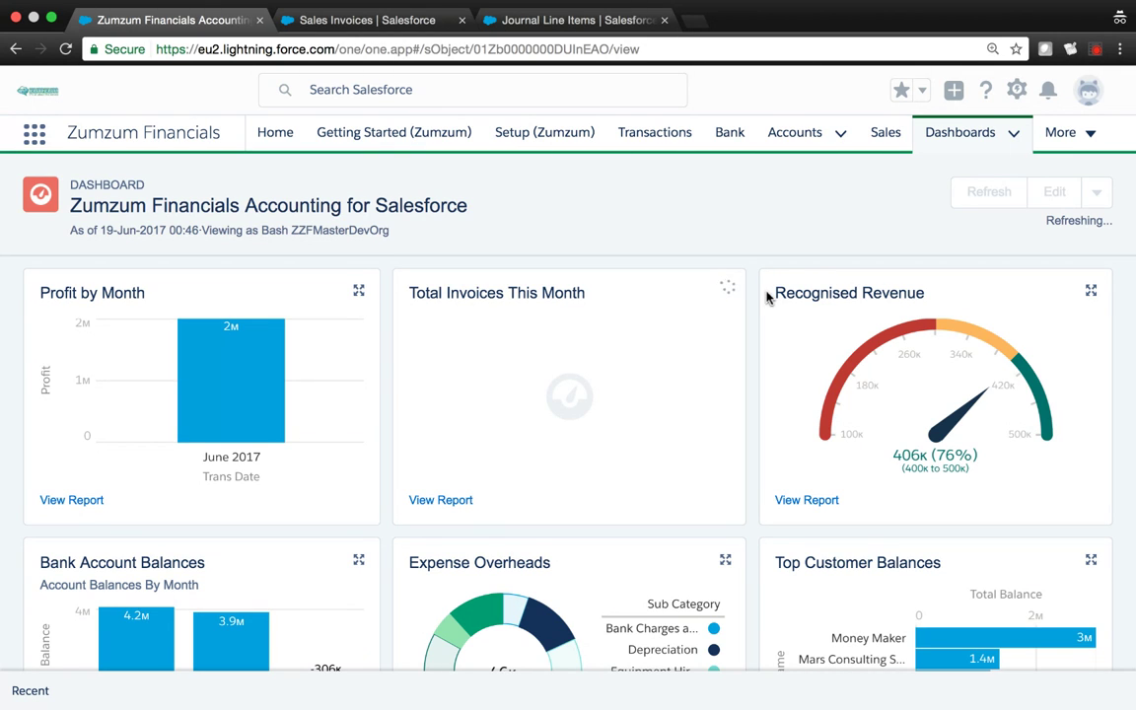
drag(767, 298, 937, 296)
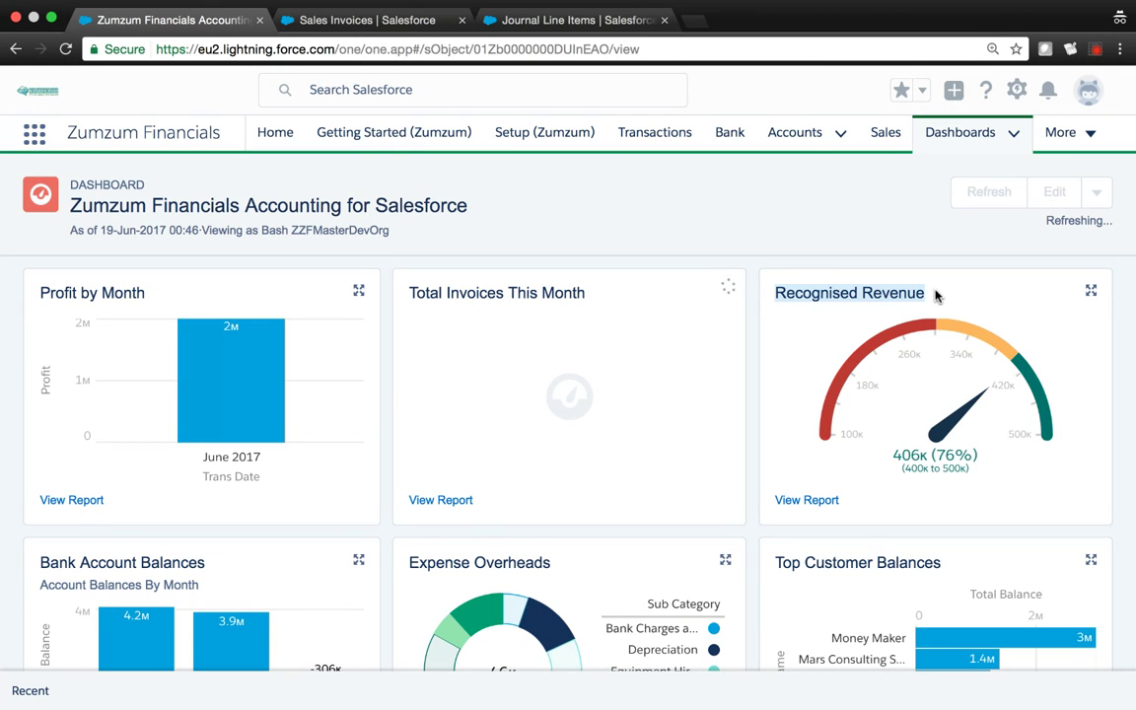